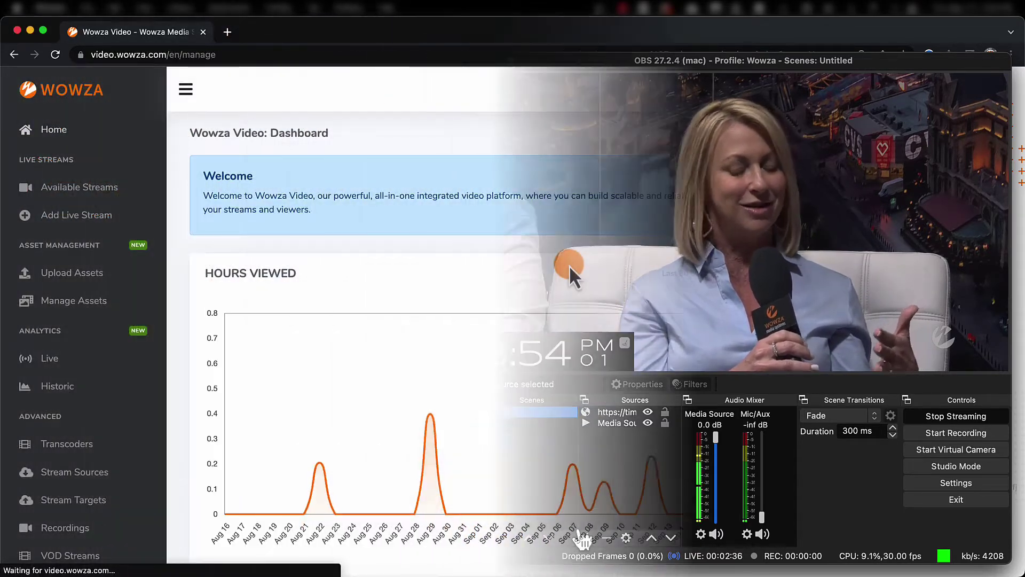
Start a new live stream named RTMP2WebRTC, located in US Central (Iowa)
click(570, 265)
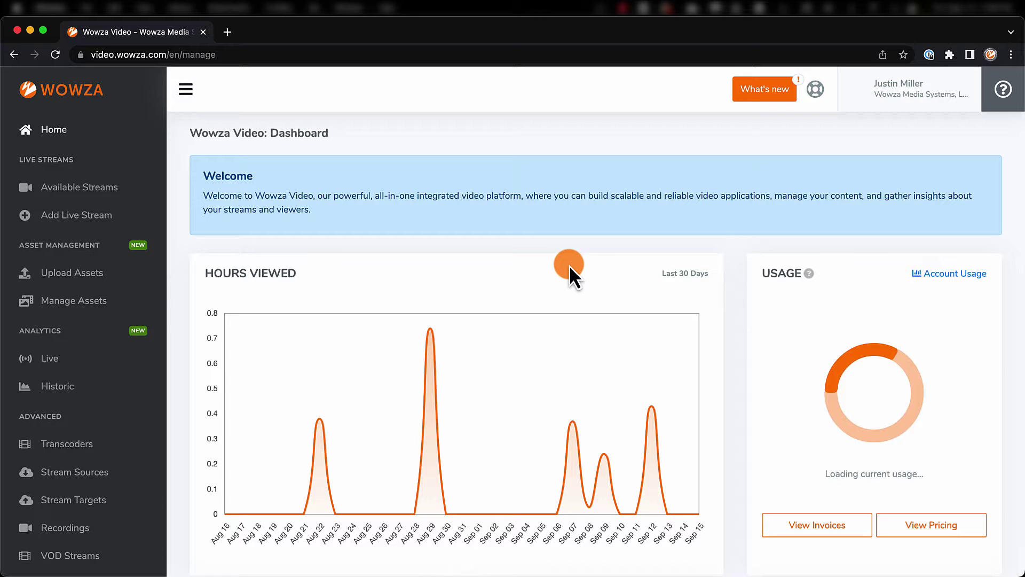
click(82, 221)
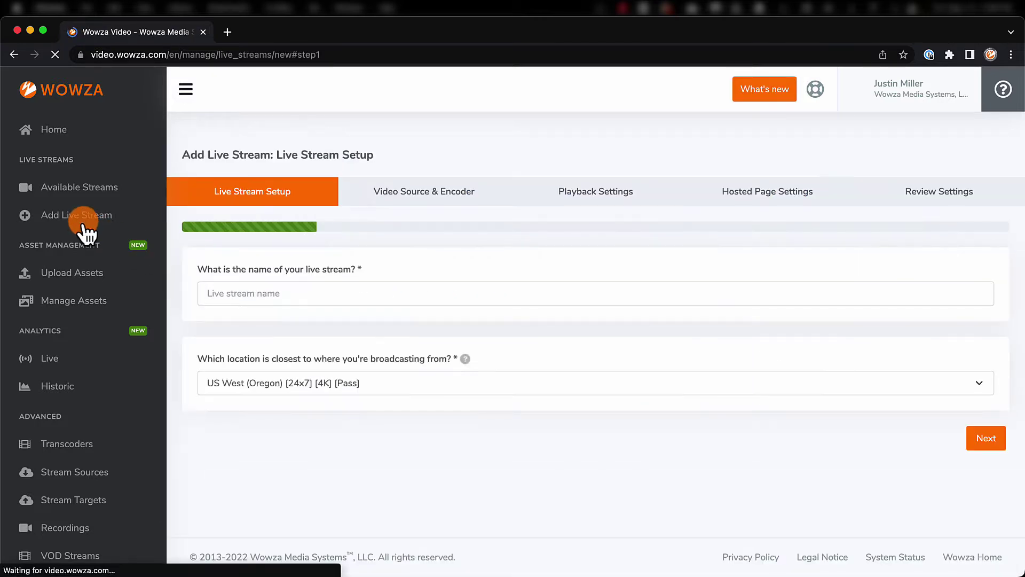
click(208, 293)
text(RTMP2WebR)
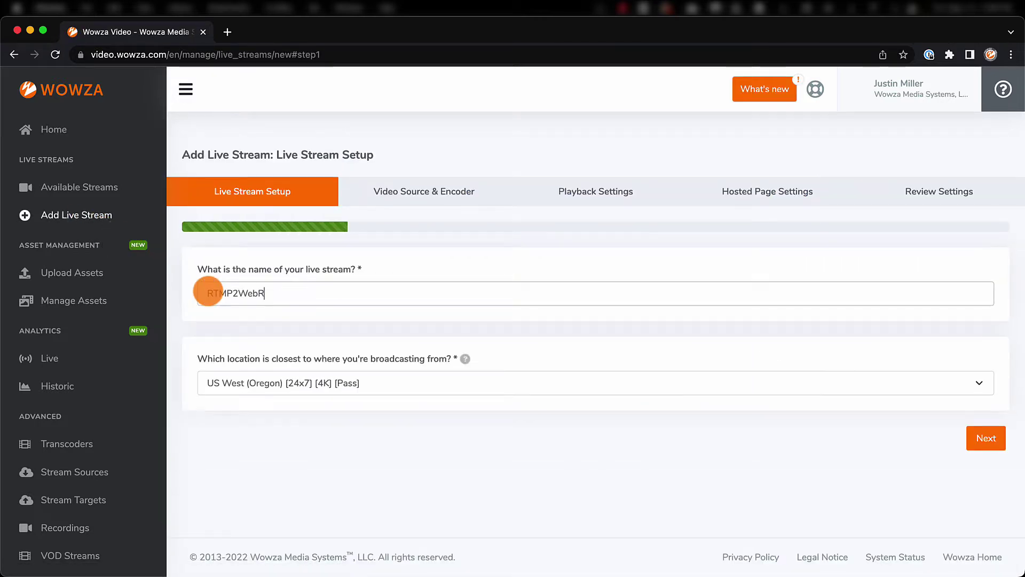
text(TC)
click(263, 376)
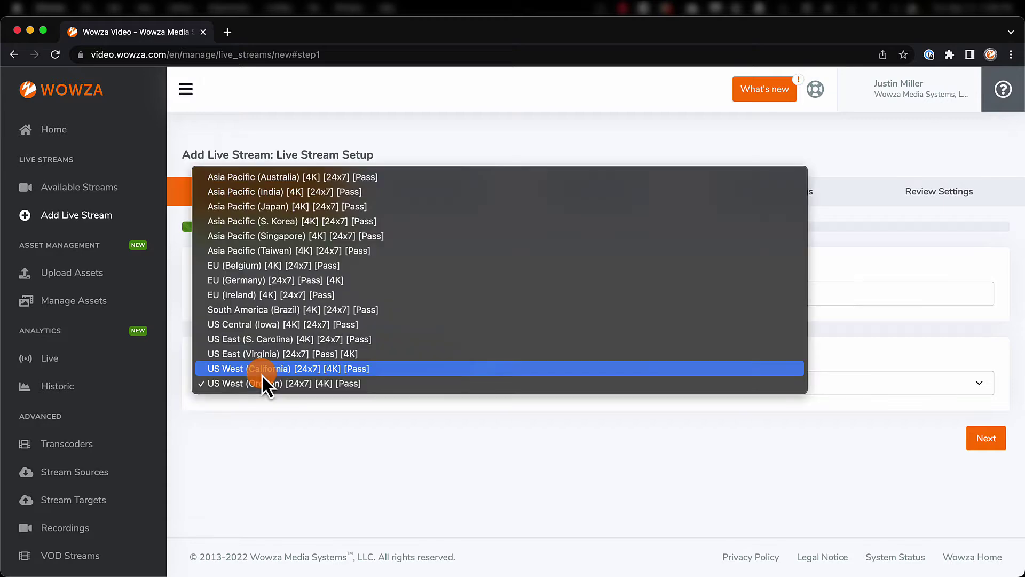
click(268, 325)
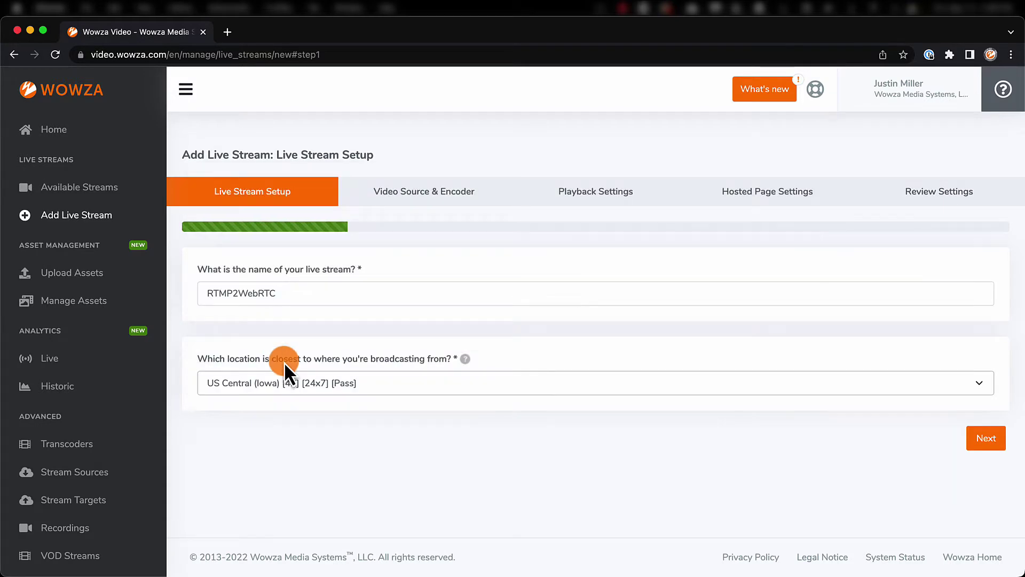
Pick Web Browser (WebRTC) as the stream's video source
click(982, 442)
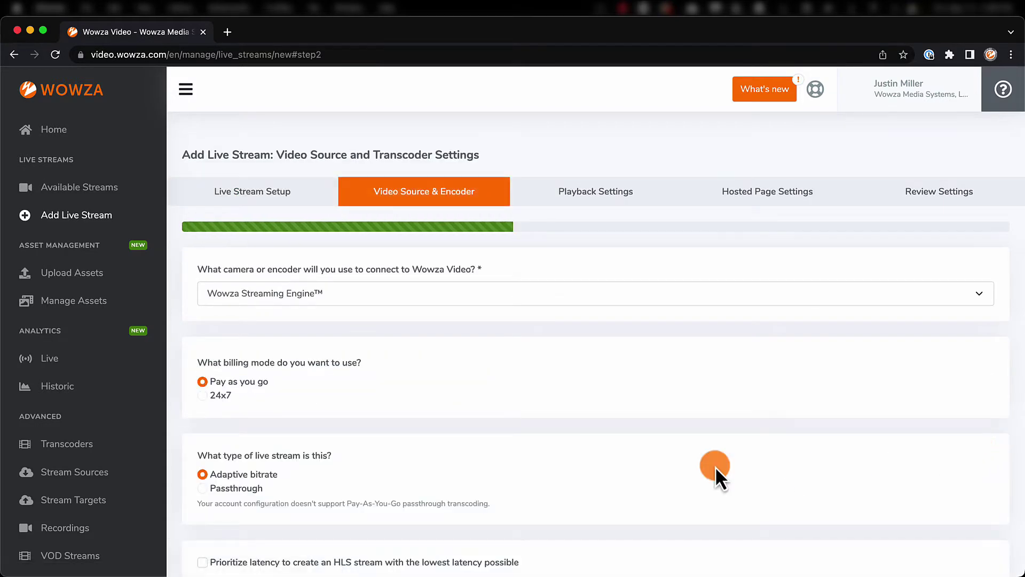
click(292, 297)
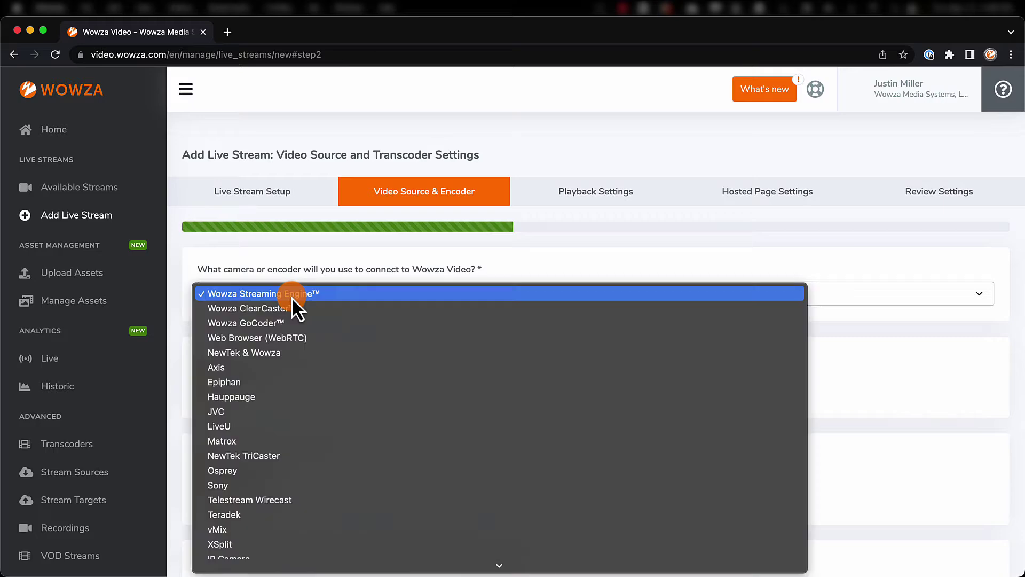
click(293, 342)
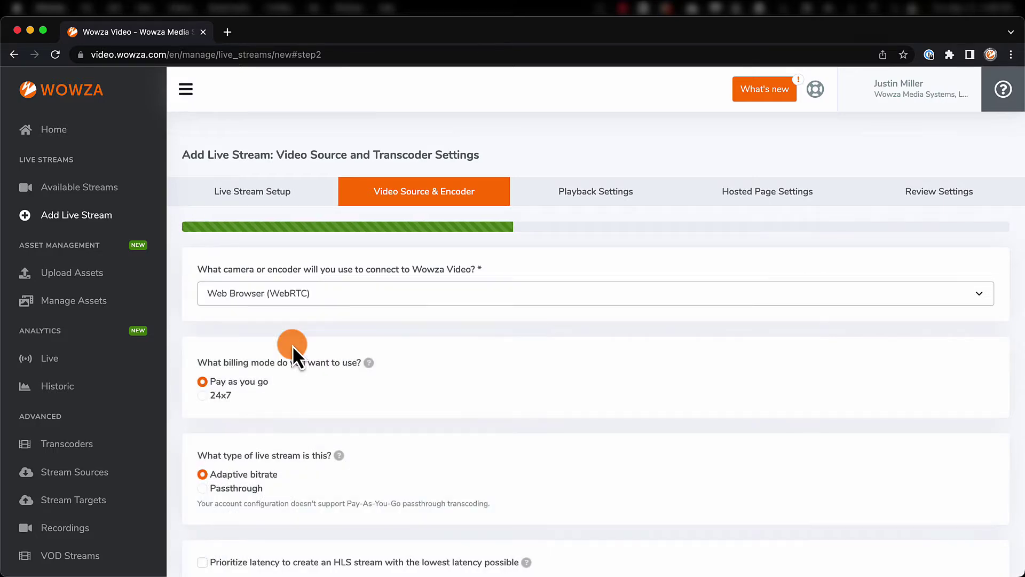
scroll(293, 346, down, 7)
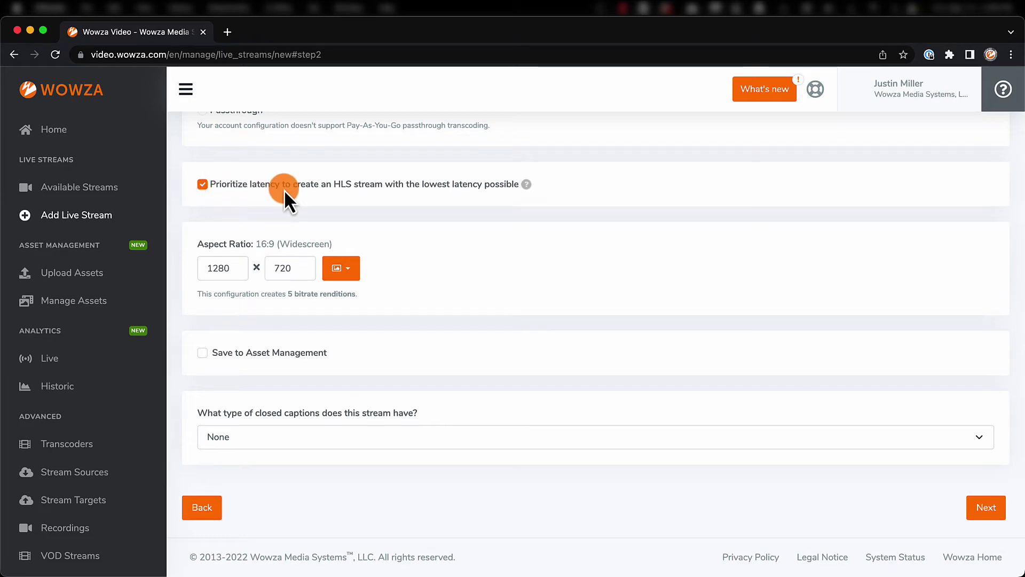
Move through the playback, hosted page and review steps and finish creating the stream
click(987, 507)
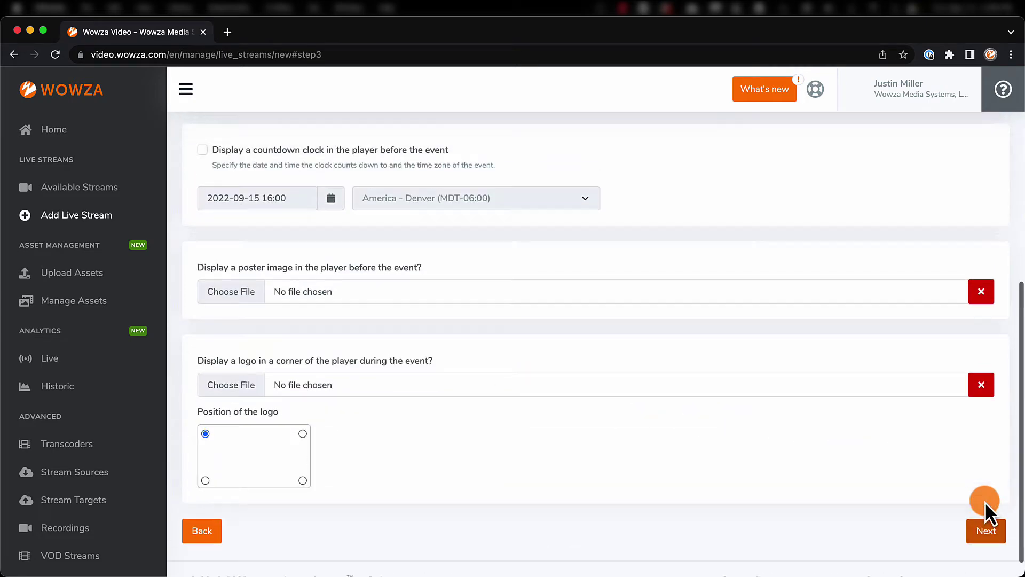
scroll(987, 513, down, 10)
click(986, 502)
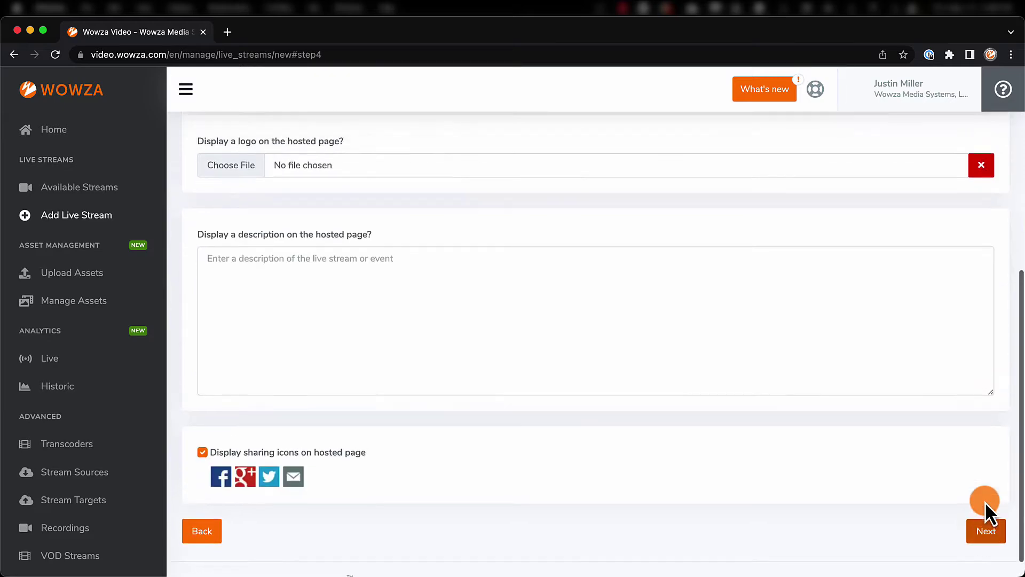
scroll(986, 502, down, 10)
click(986, 504)
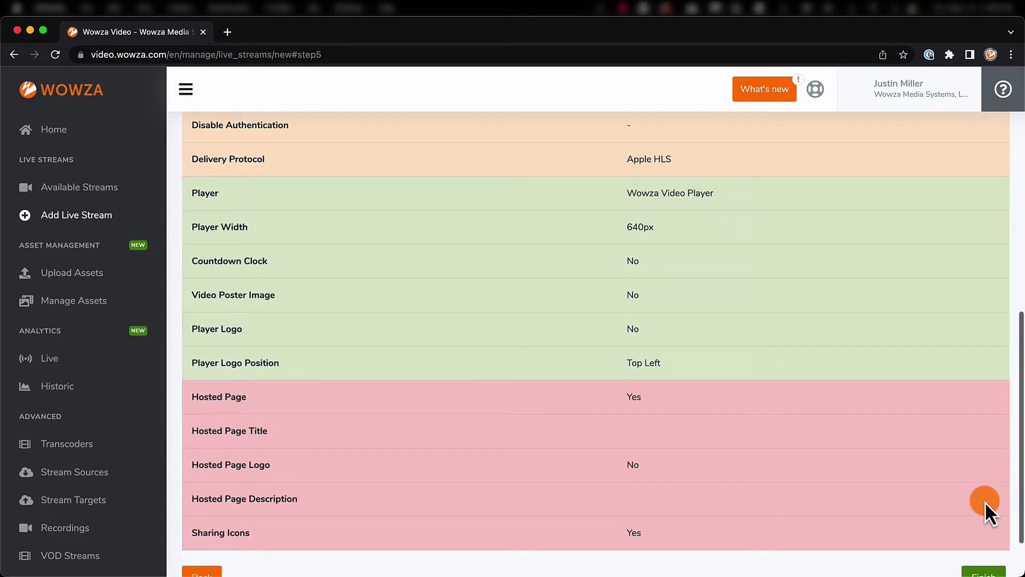
scroll(985, 503, down, 10)
click(985, 506)
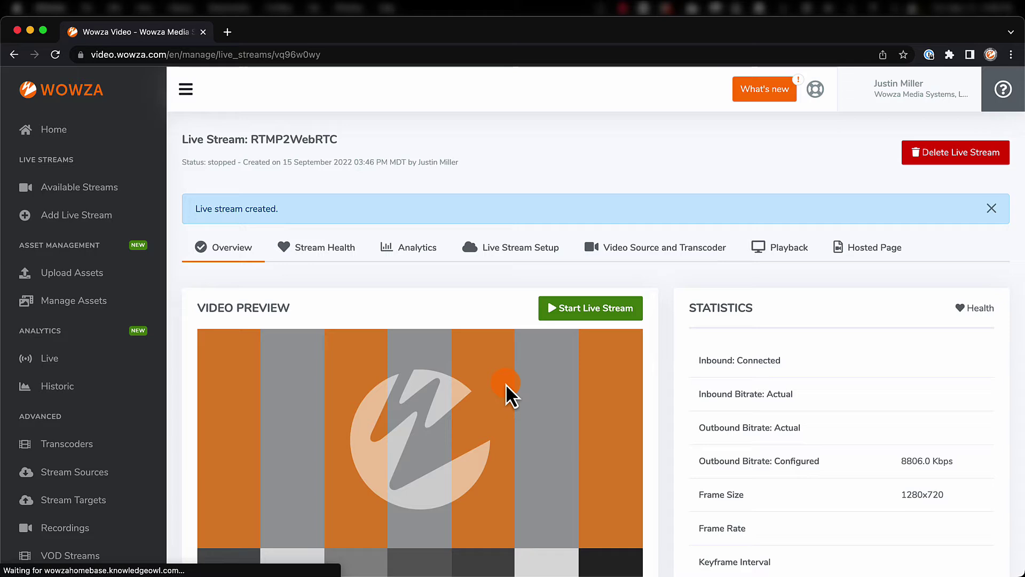
Open the stream's WebRTC Playback Page link in a new browser tab
scroll(506, 384, down, 8)
scroll(505, 384, down, 3)
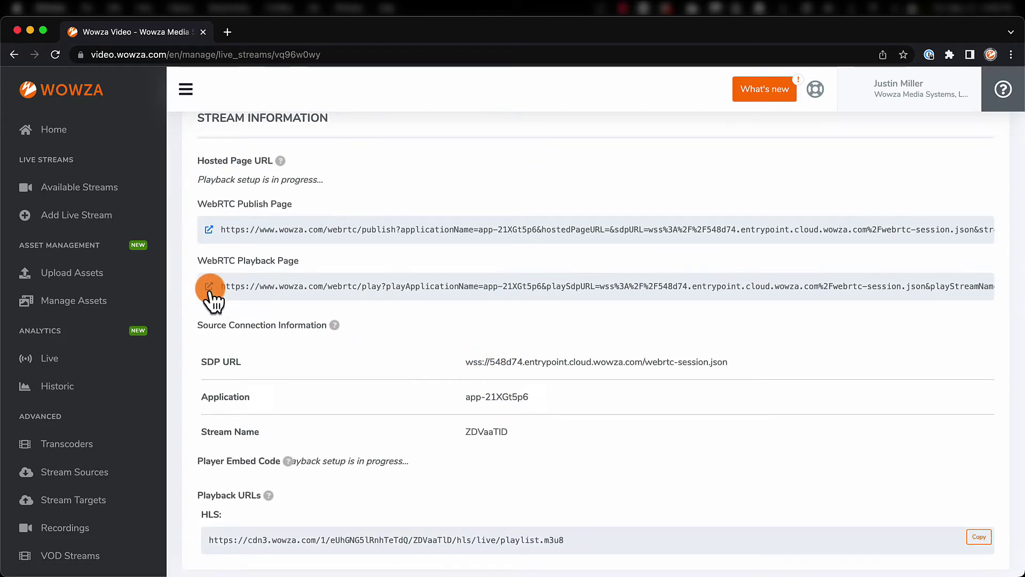
right_click(207, 288)
click(214, 293)
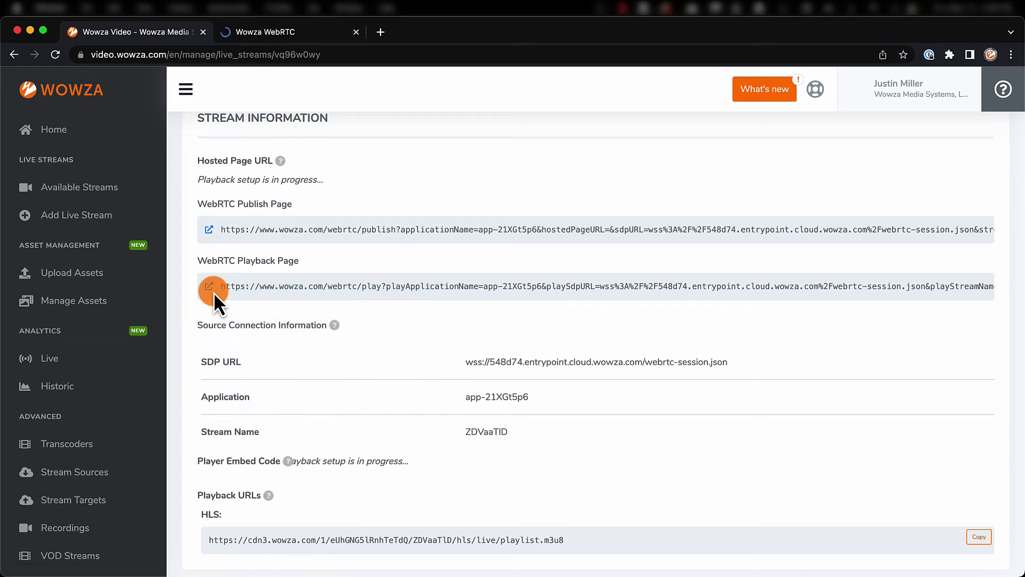
scroll(214, 293, up, 10)
scroll(214, 293, down, 1)
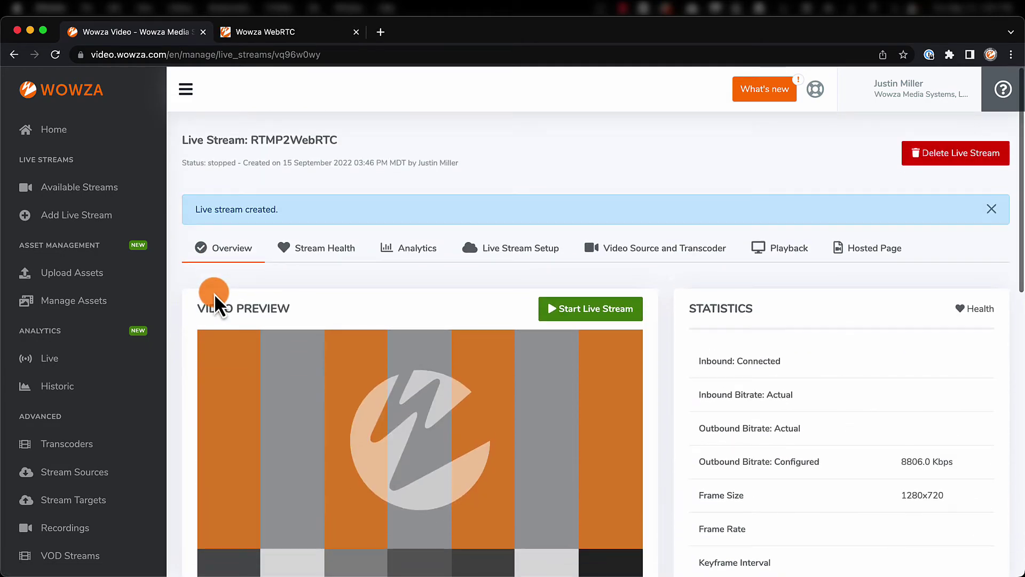
Change the stream's video source to Other RTMP
click(663, 250)
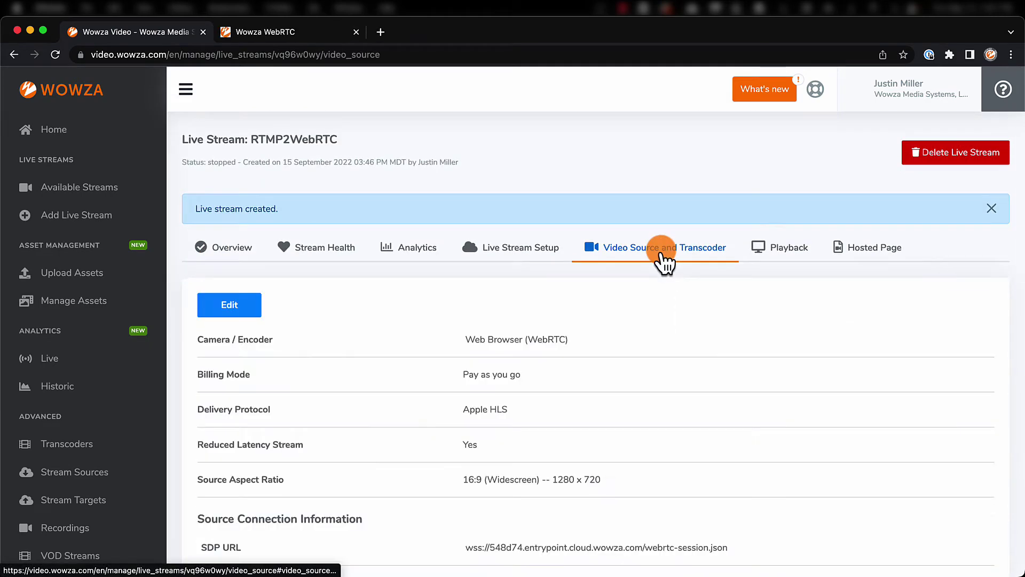
click(240, 306)
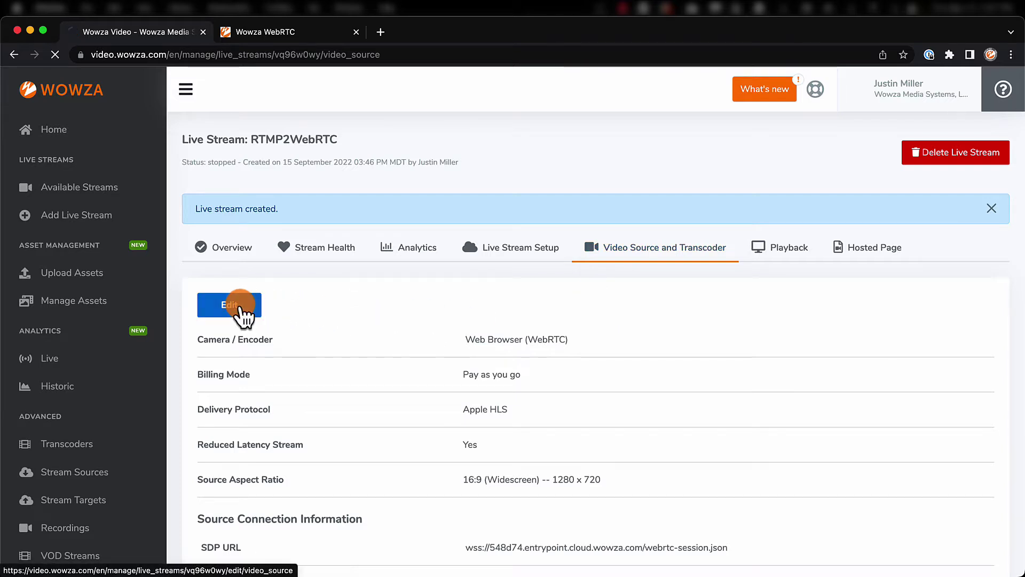
click(263, 302)
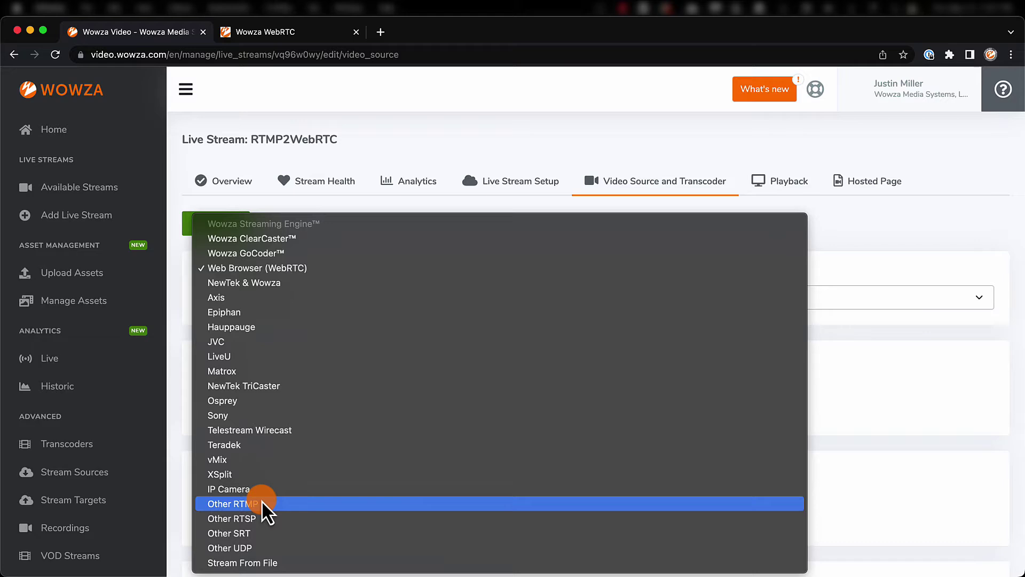
click(262, 501)
scroll(262, 501, down, 7)
scroll(262, 501, down, 7)
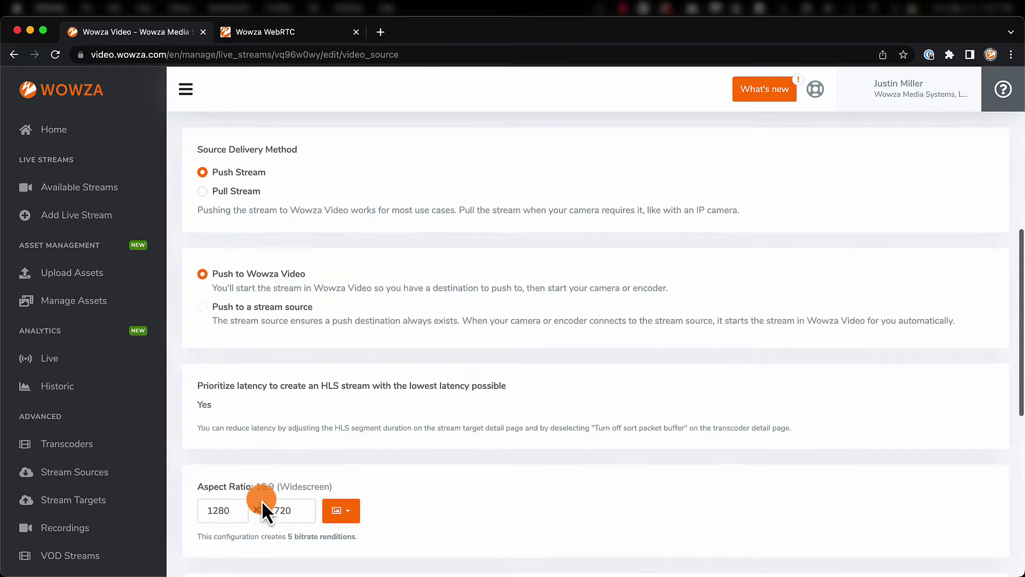
Set the frame size to 1920 × 1080, disable source authentication, and save
click(346, 176)
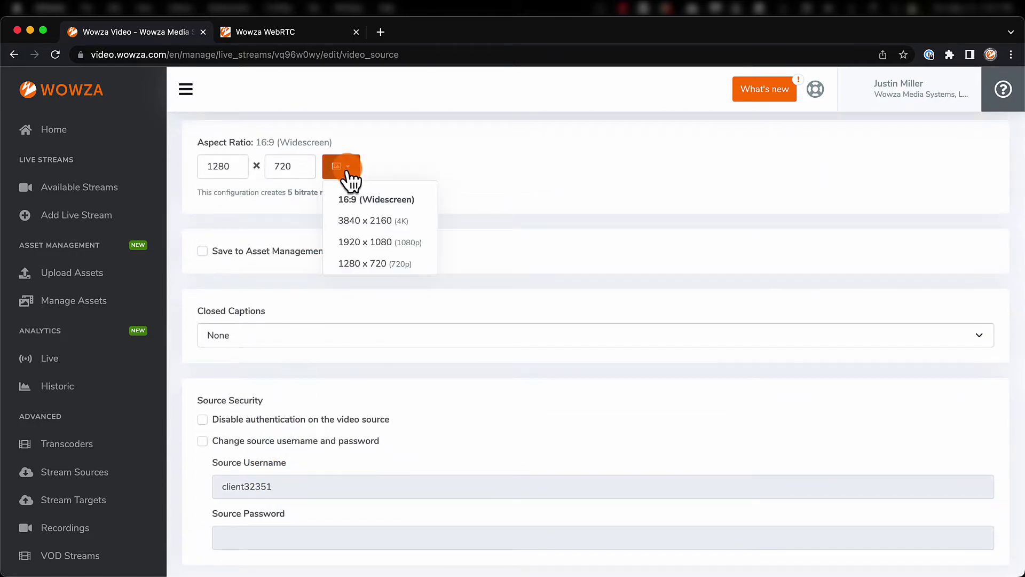
click(349, 243)
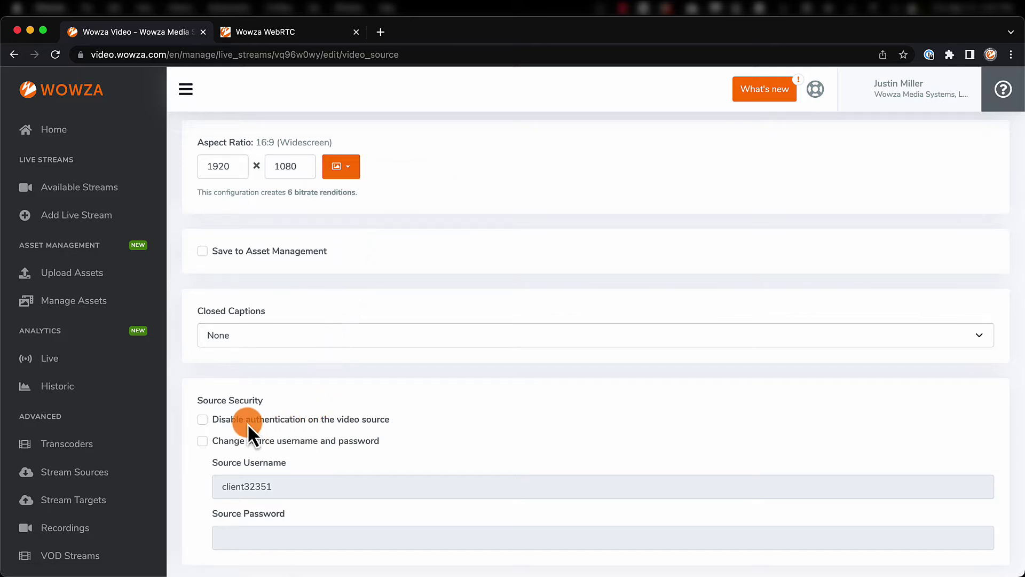
click(203, 420)
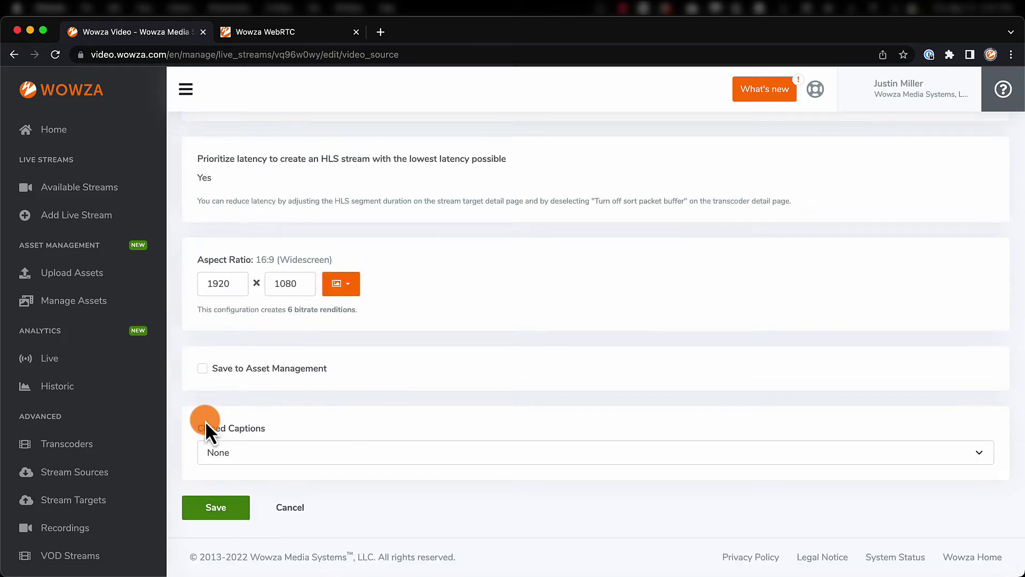
click(207, 504)
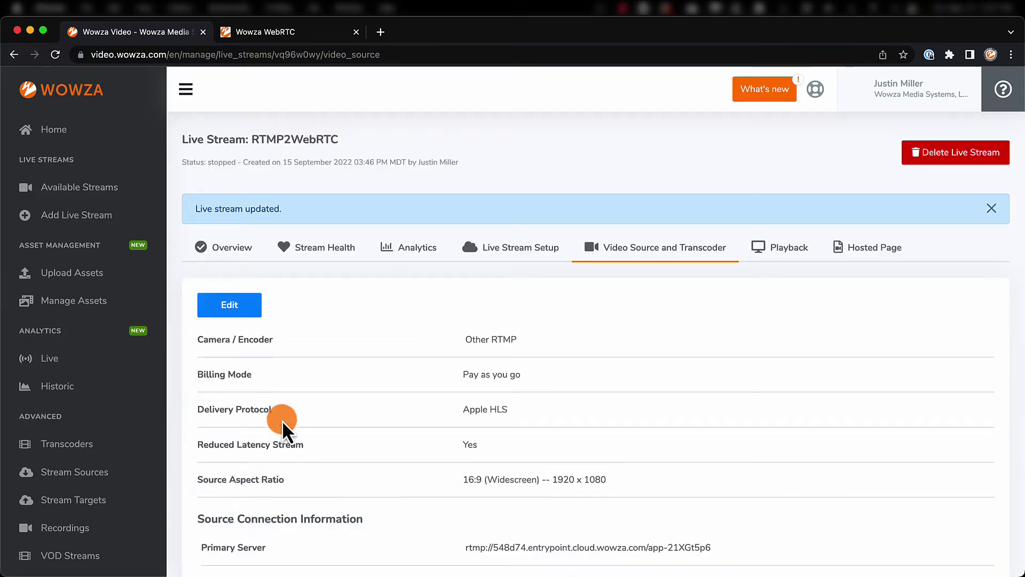
Select the Primary Server RTMP URL under the overview's Stream Information to copy it
click(234, 250)
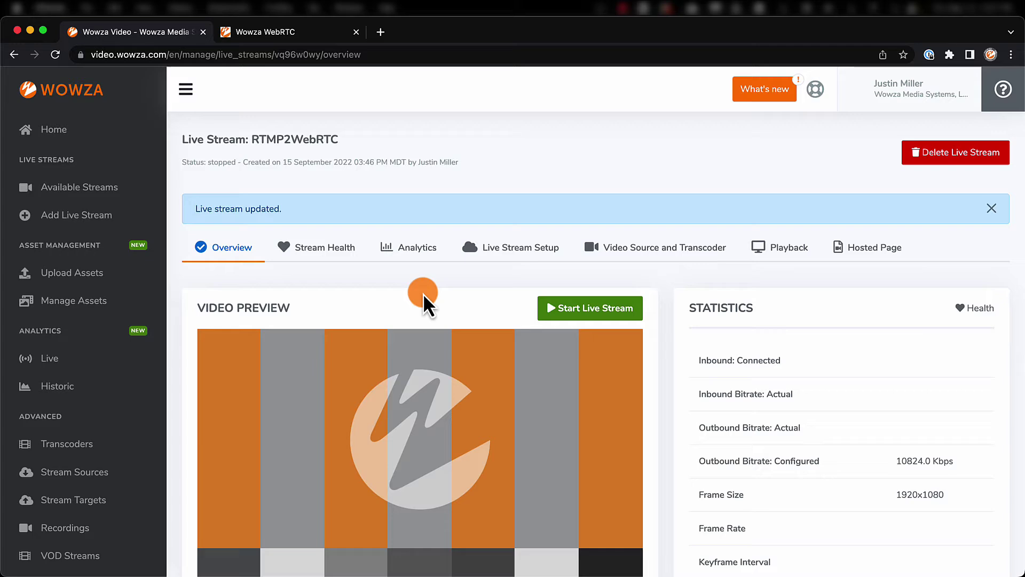
scroll(424, 294, down, 10)
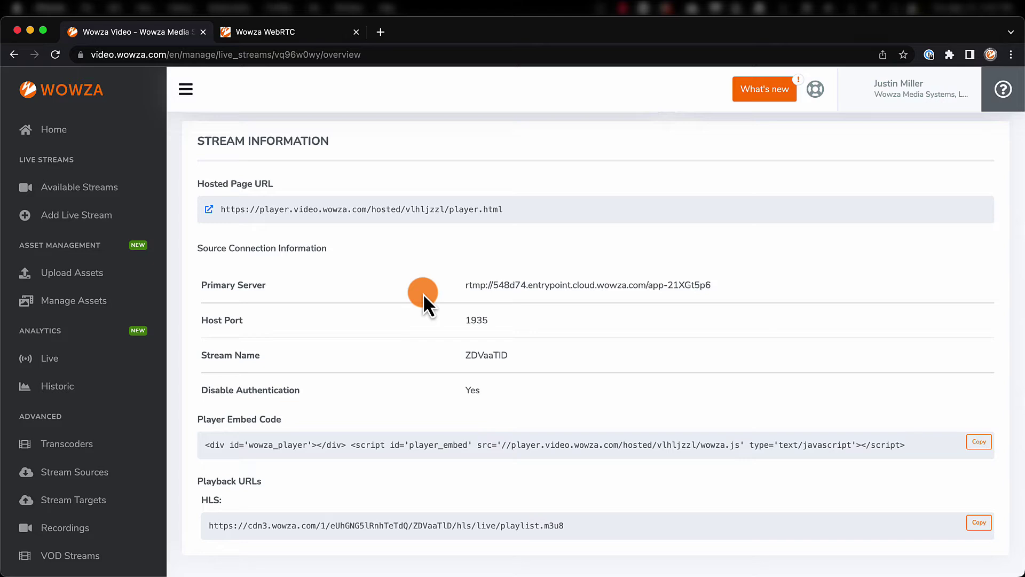
drag(454, 289, 660, 290)
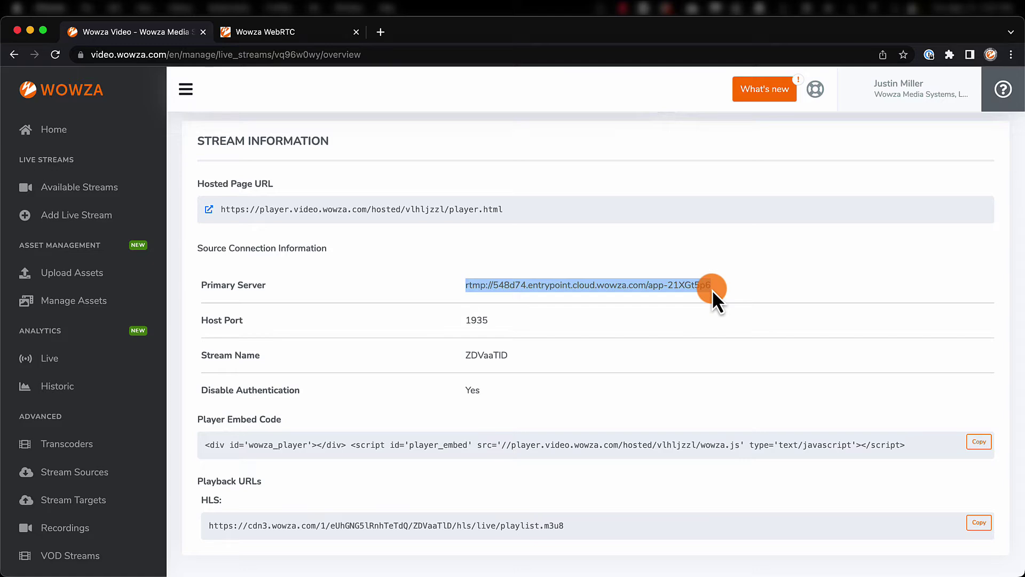
Set OBS streaming to a Custom service with the pasted Wowza server URL and the stream key
key(super+Tab)
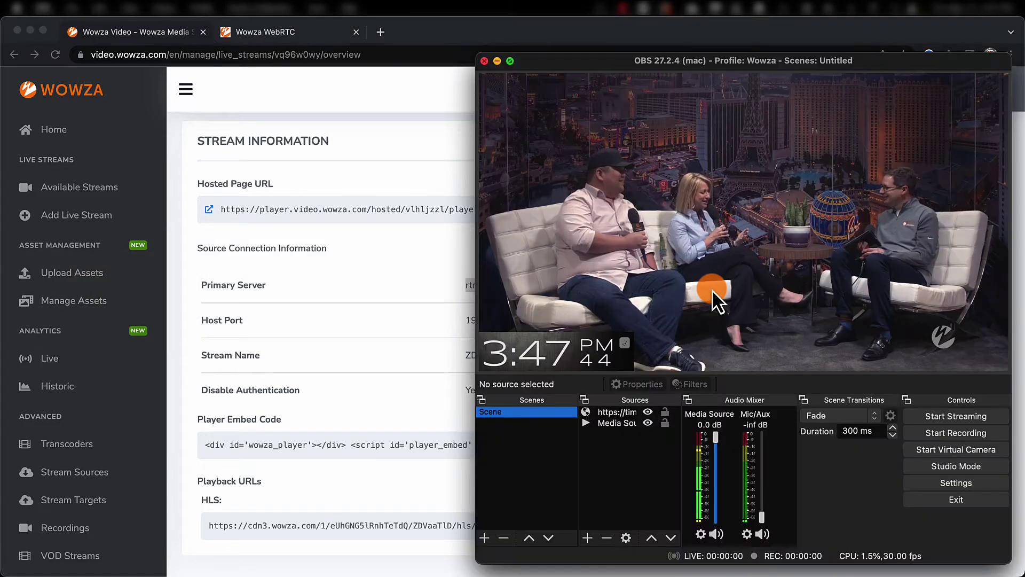
click(911, 481)
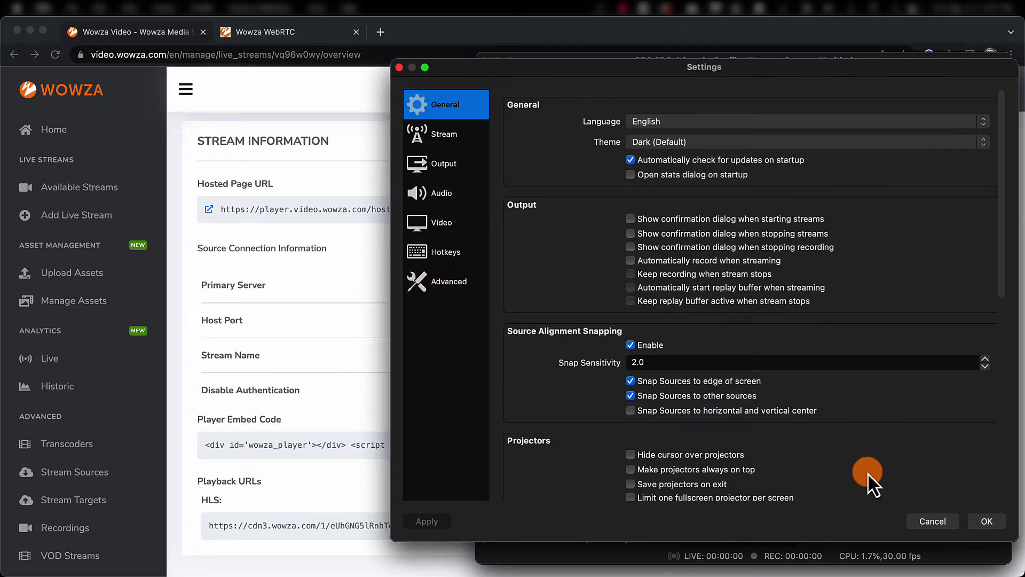
click(445, 134)
click(629, 111)
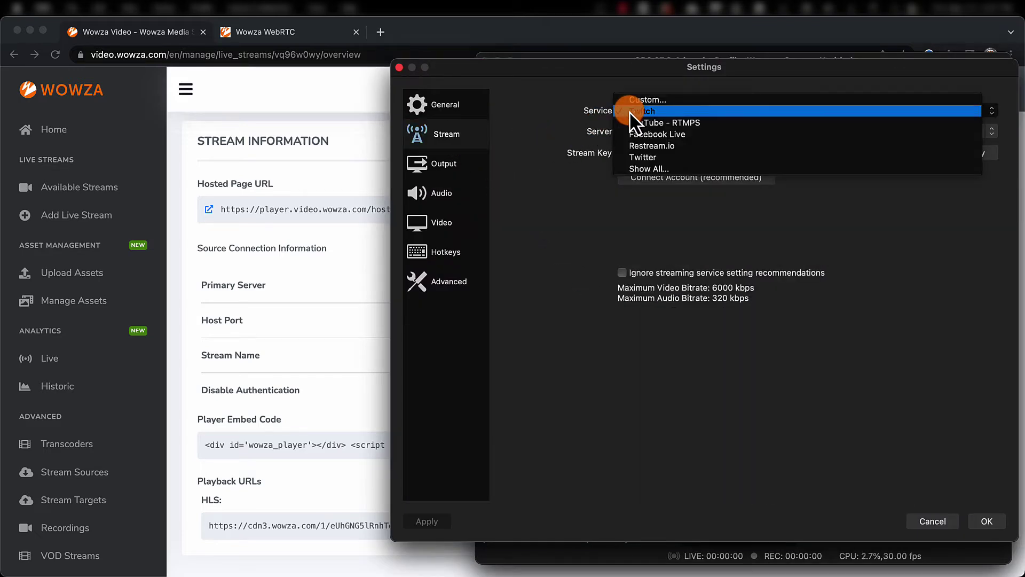
click(633, 103)
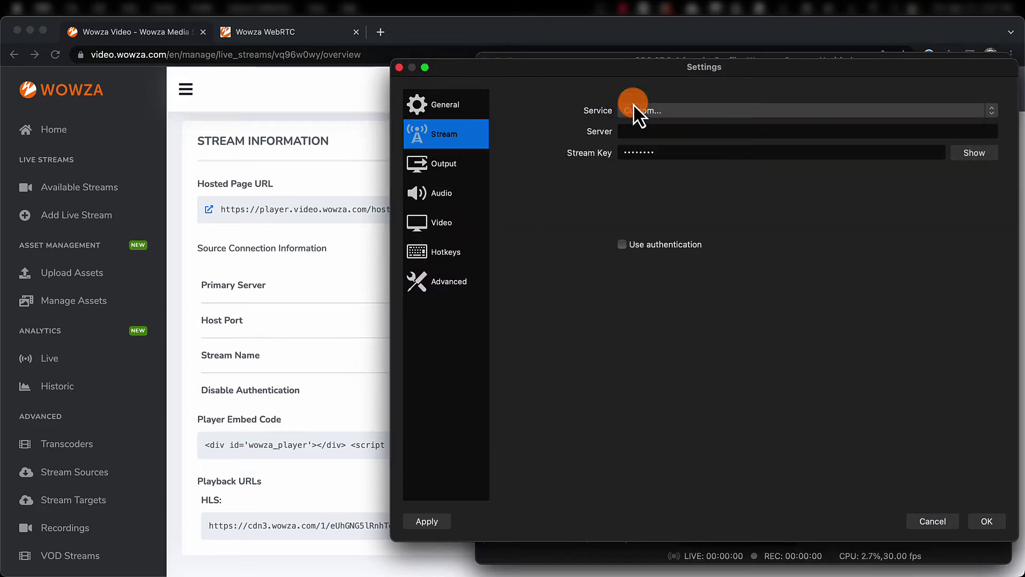
click(640, 131)
text(rtmp://548d74.entrypoint.cloud.wowza.com/app-21XGt5p6)
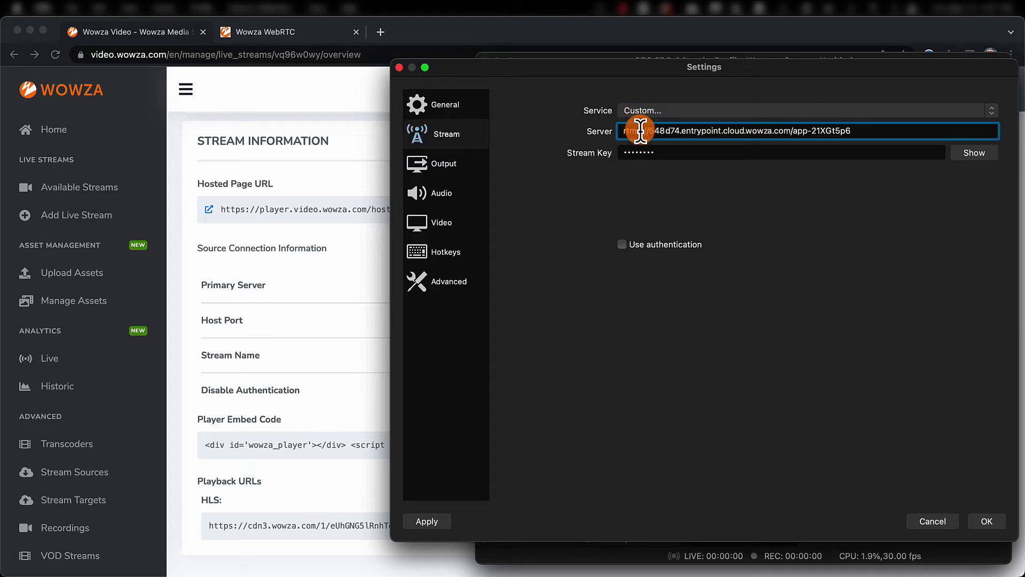
click(635, 152)
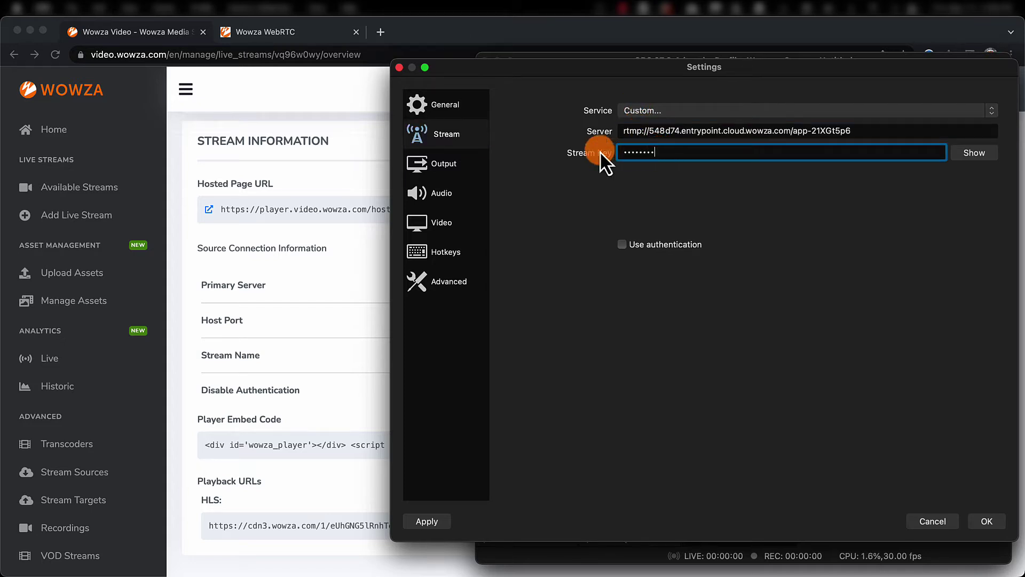
click(969, 151)
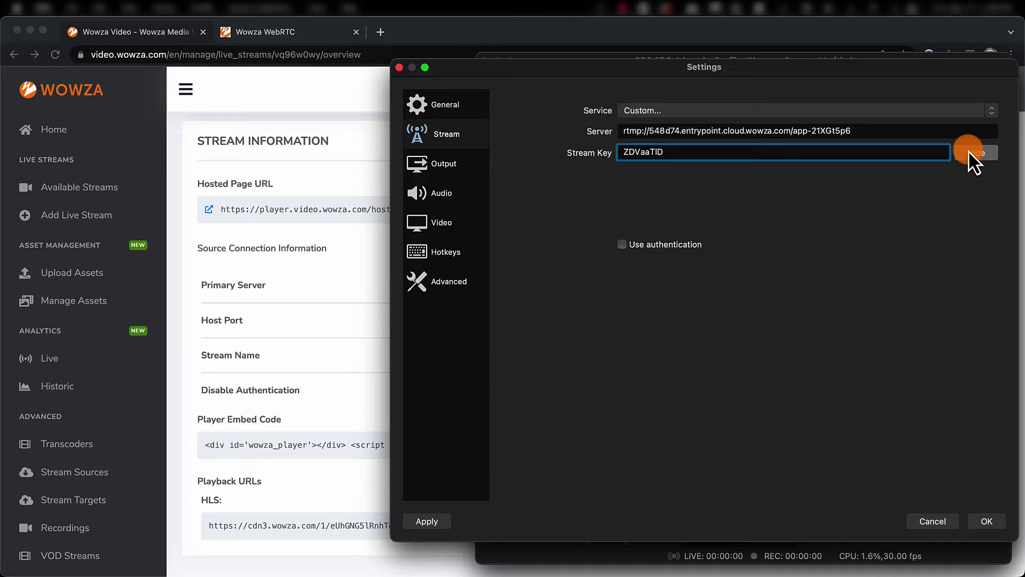
Hide the stream key and review OBS's Audio and Video settings
click(973, 153)
click(445, 196)
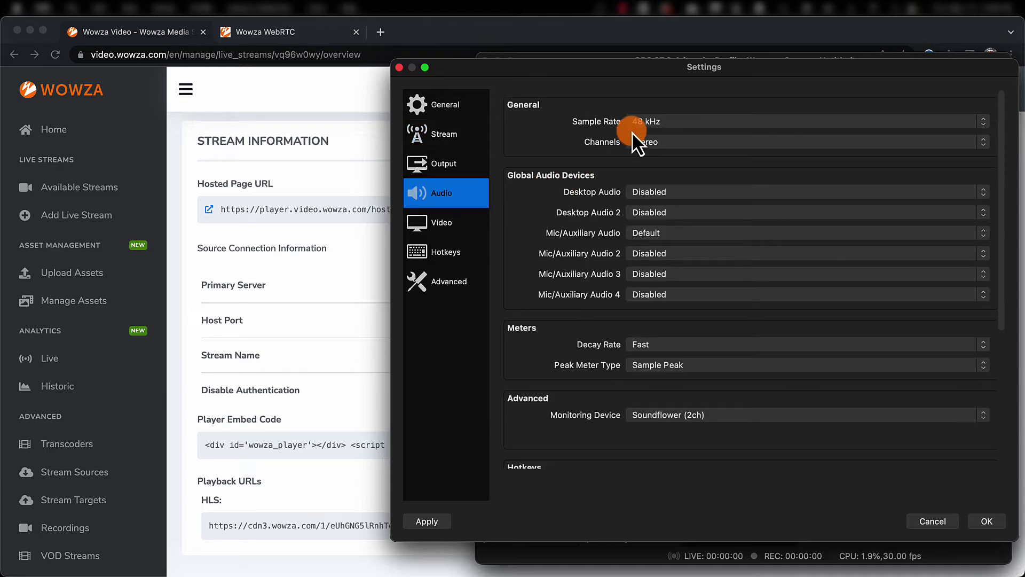
click(448, 224)
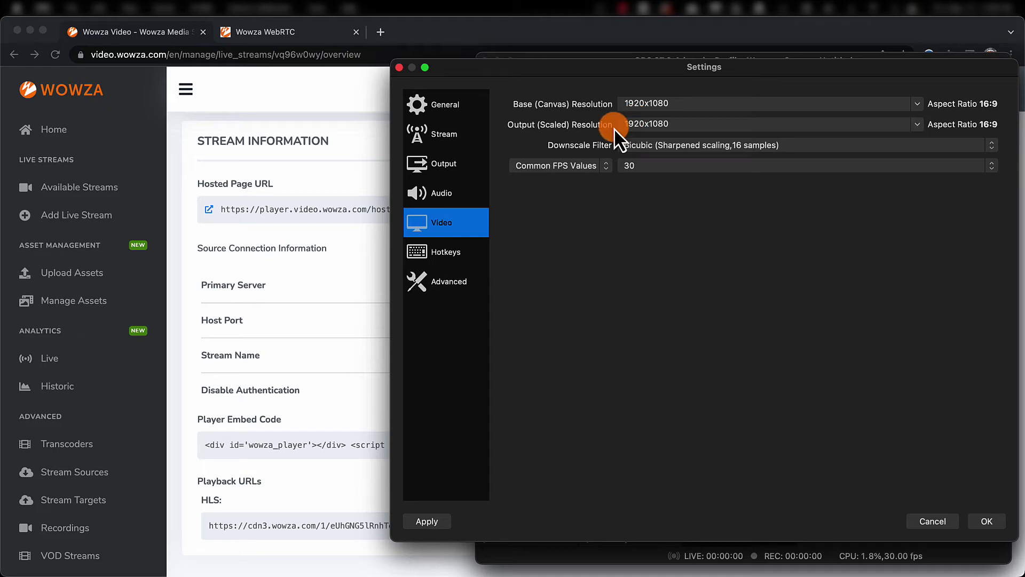
Switch OBS output to Advanced mode with a 4000 Kbps x264 bitrate and check audio bitrates
click(452, 164)
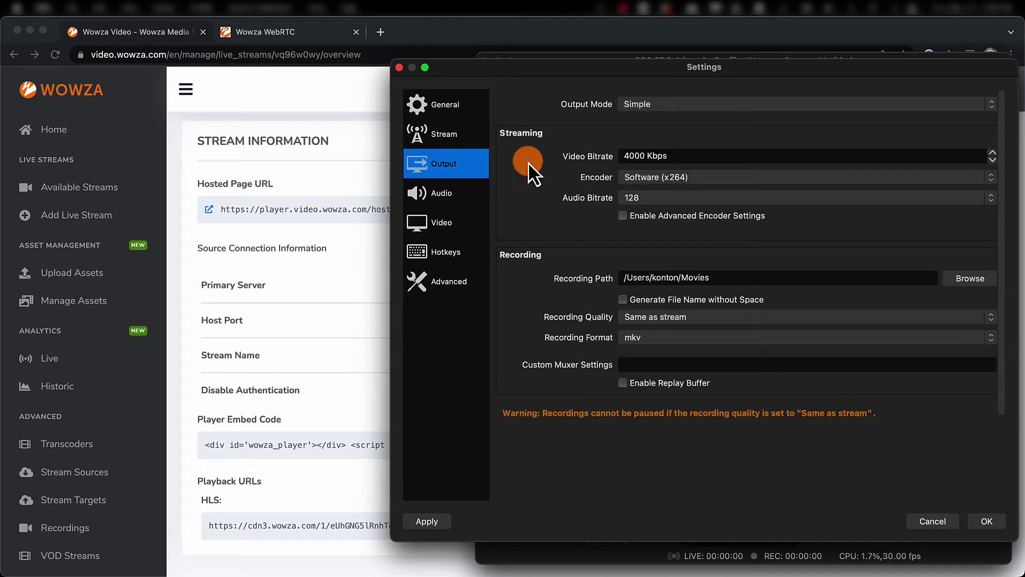
click(626, 104)
click(625, 115)
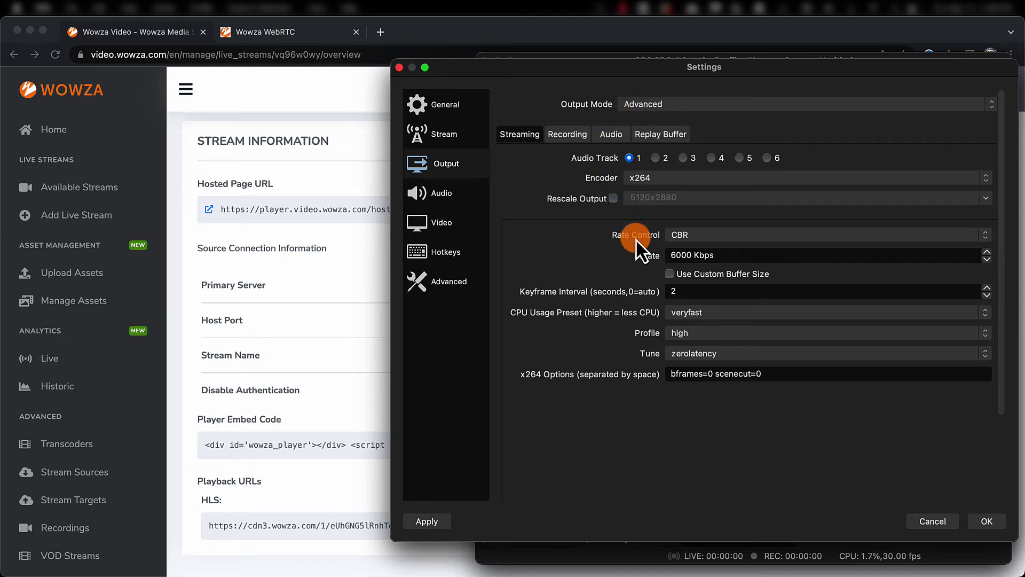
click(663, 256)
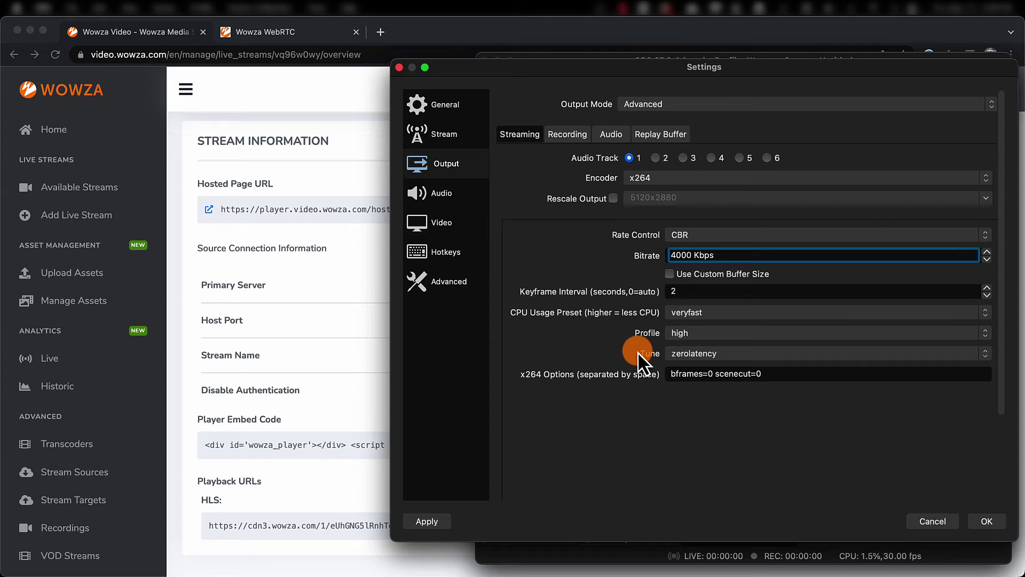
drag(668, 376, 790, 374)
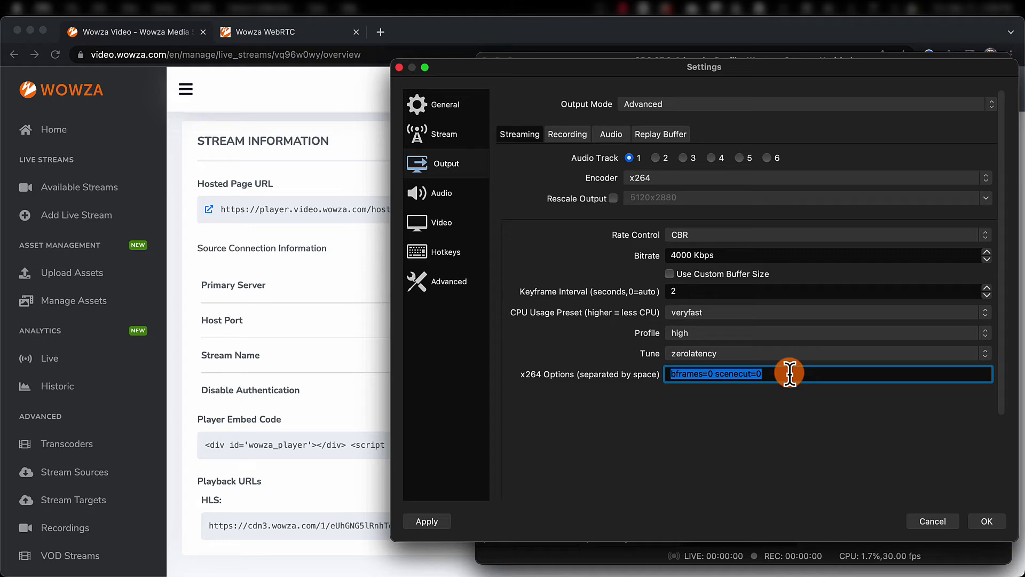
click(605, 139)
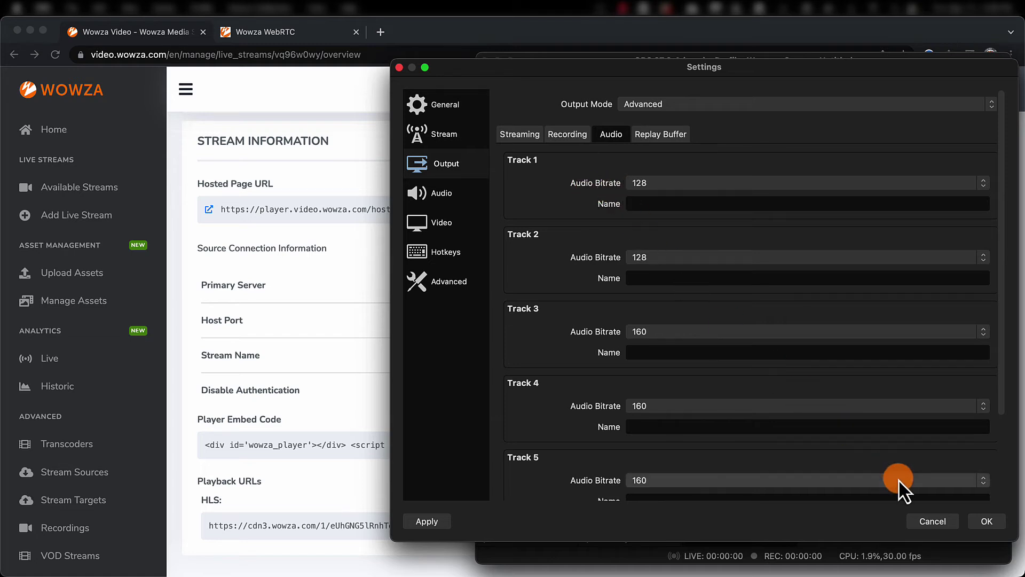
Save the OBS settings and open the RTMP2WebRTC transcoder's Outputs & Targets in Wowza
click(977, 523)
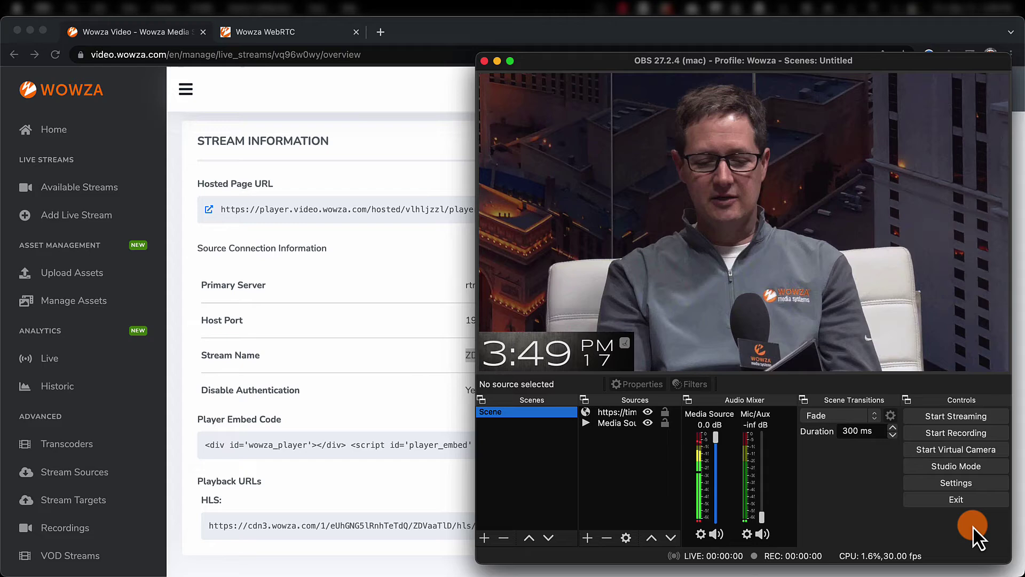
key(super+Tab)
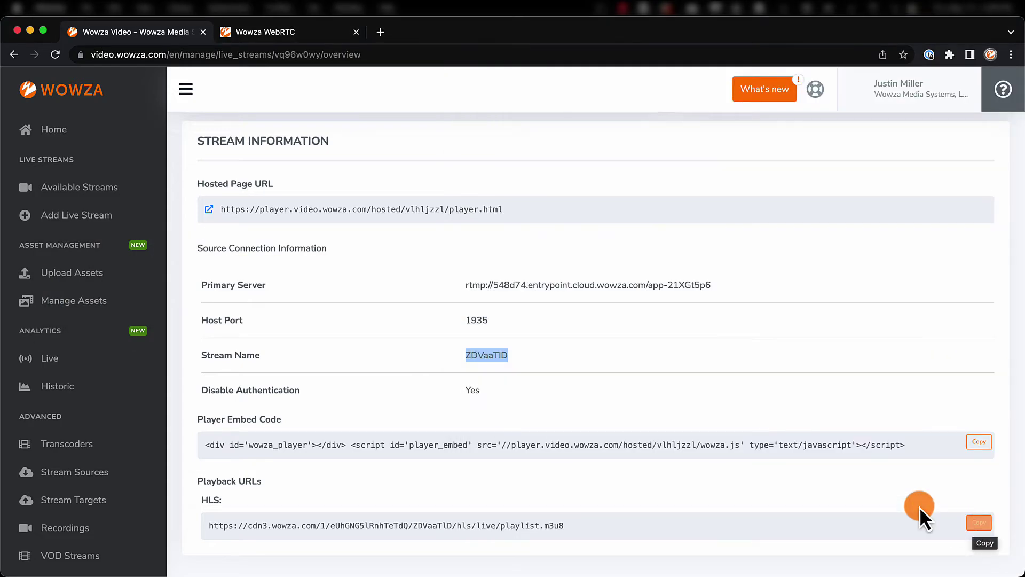
click(63, 447)
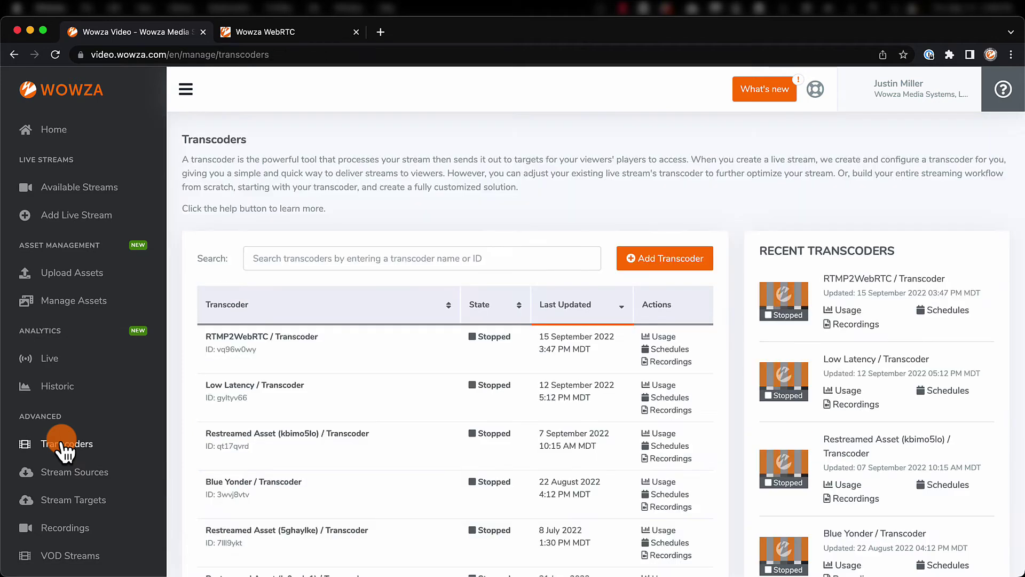
click(278, 339)
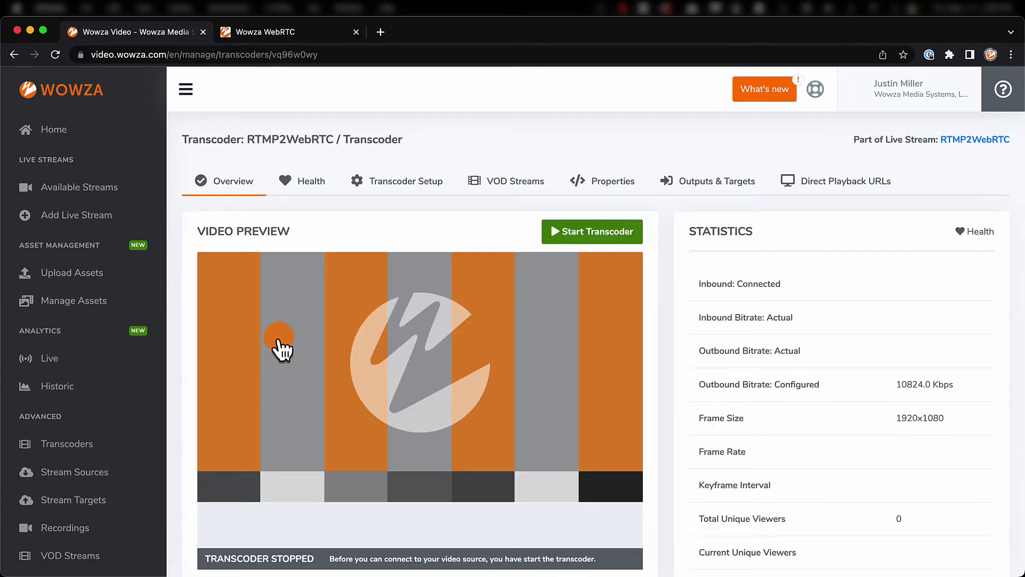
click(748, 182)
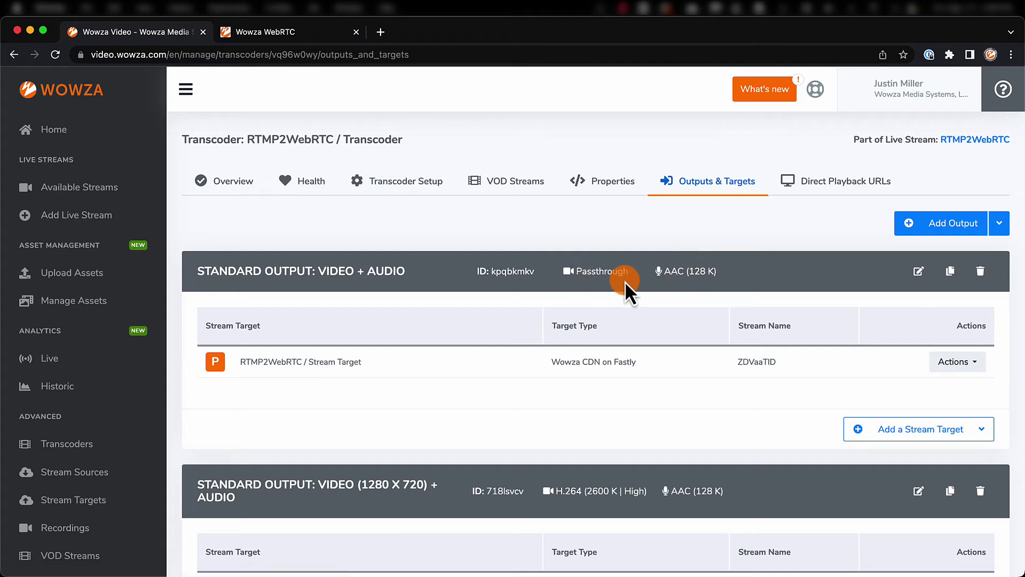
Make the first 1920x1080 output encode H.264 video with Opus audio, and save
click(919, 271)
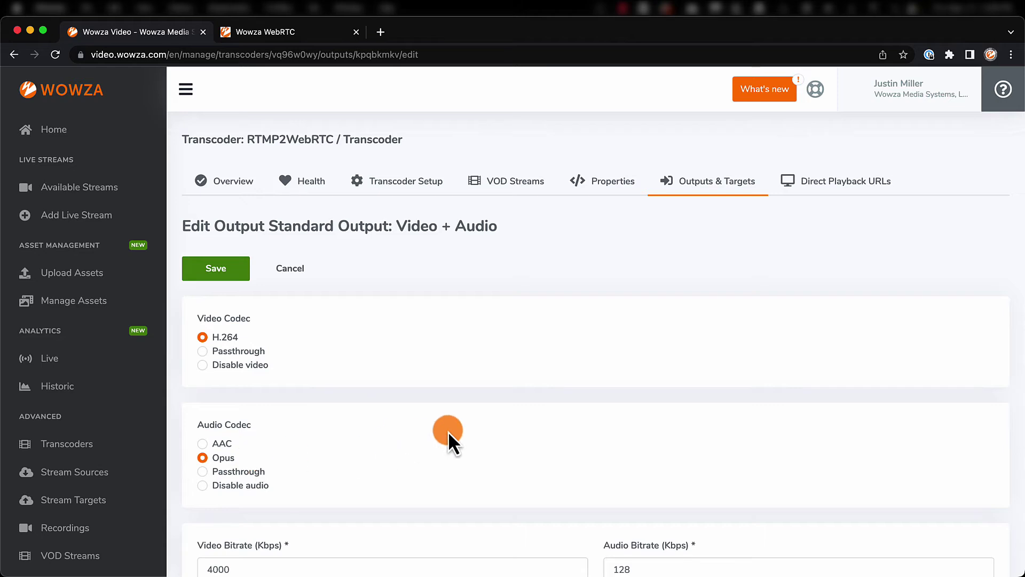
scroll(567, 381, down, 10)
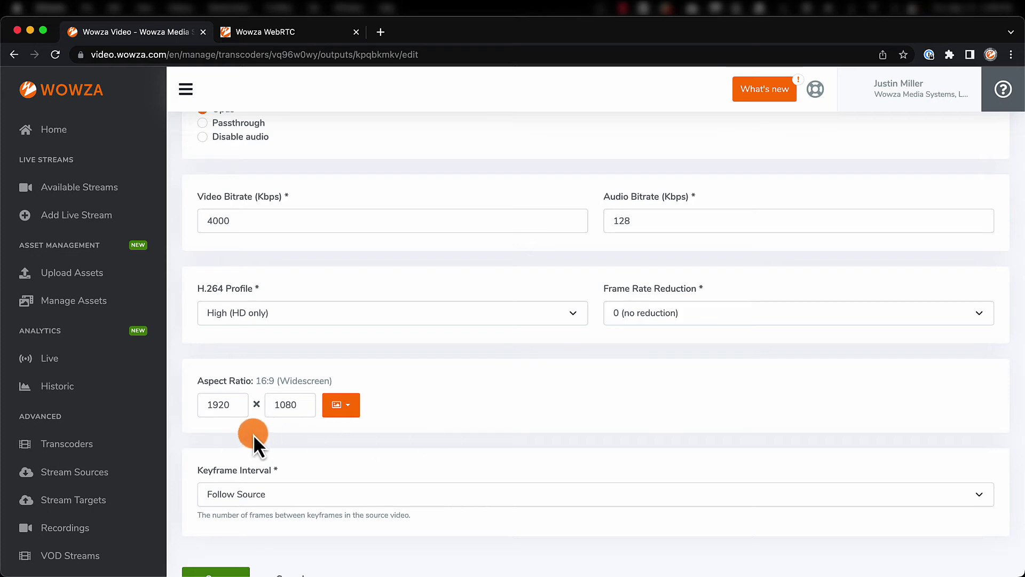
scroll(208, 432, down, 2)
click(207, 489)
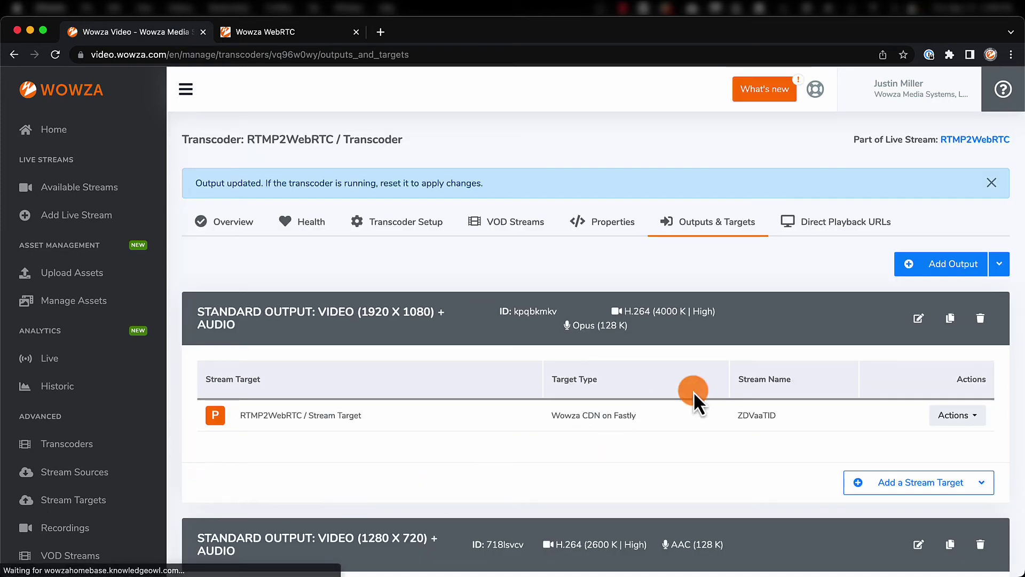
Raise the transcoder's maximum direct-playback viewers from 10 to 300
click(819, 235)
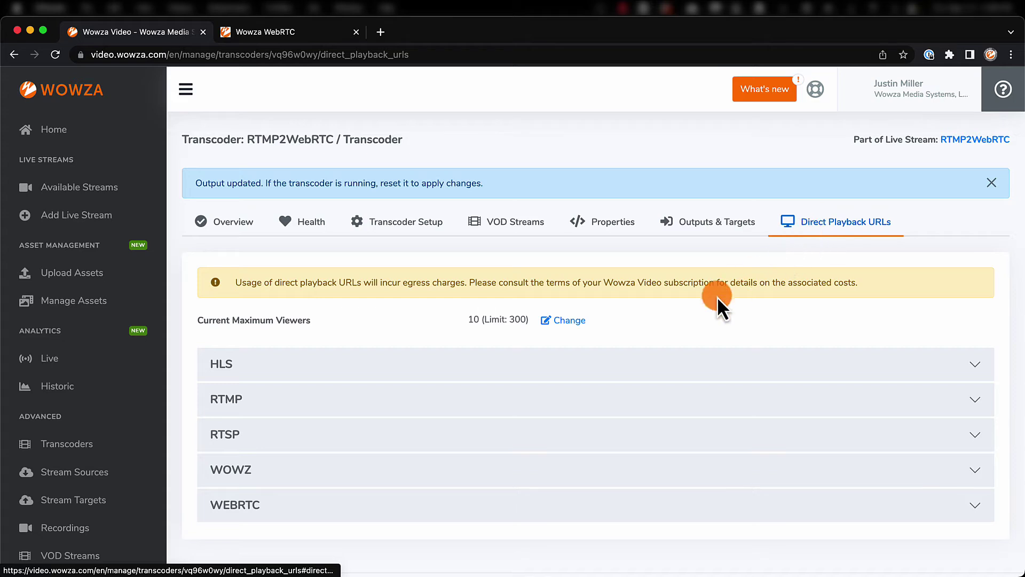
click(561, 320)
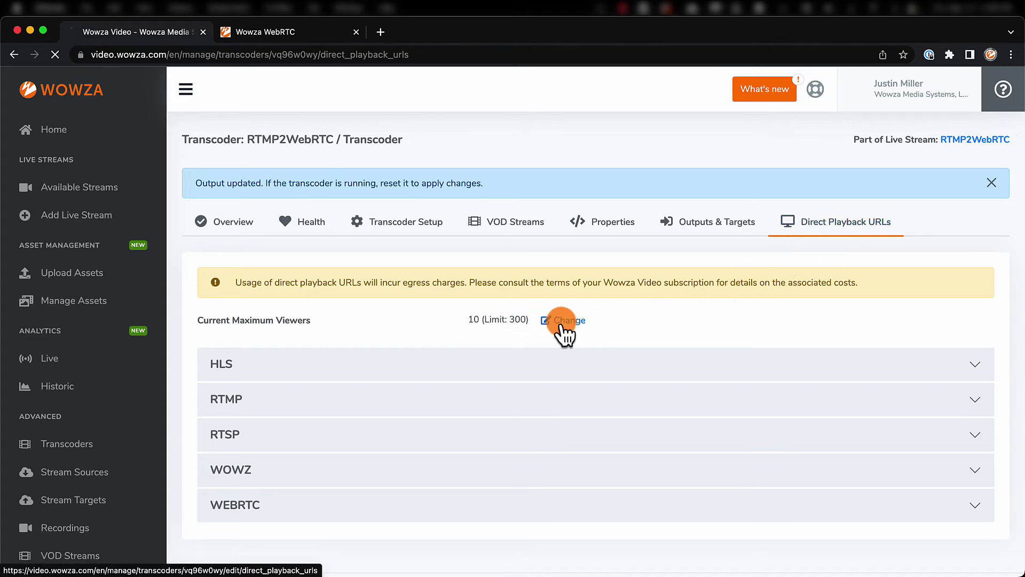
double_click(185, 259)
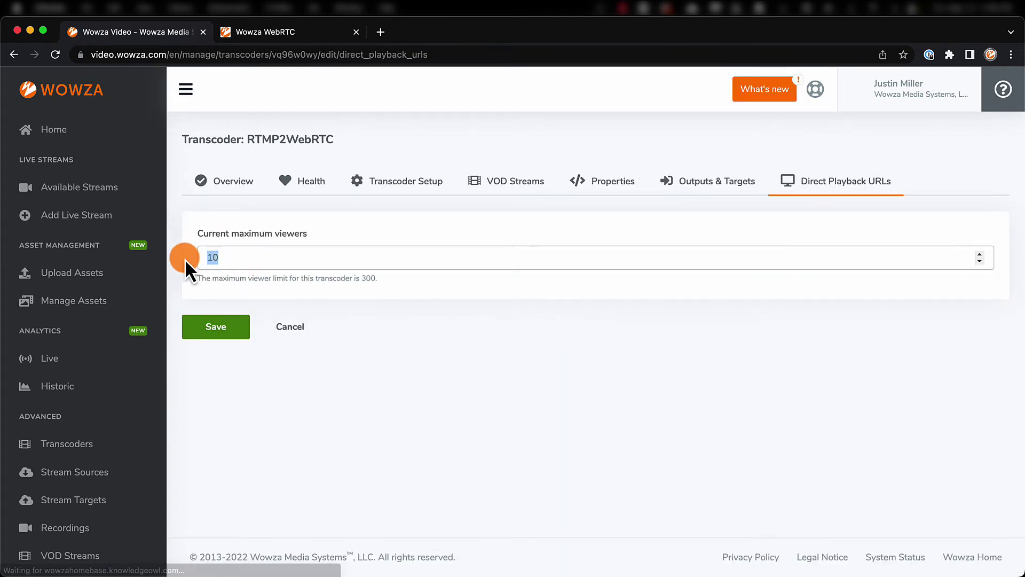
text(300)
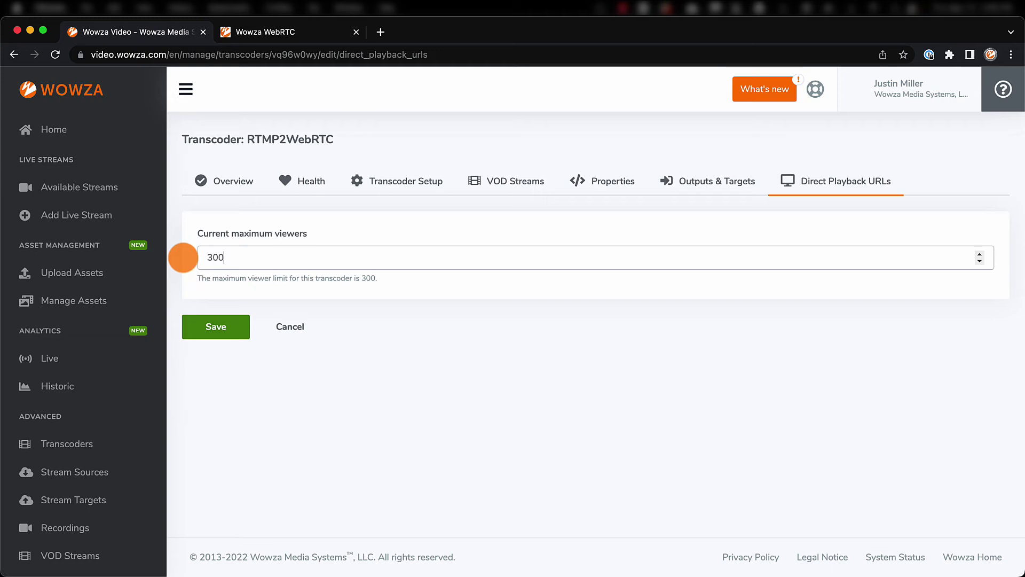
click(234, 327)
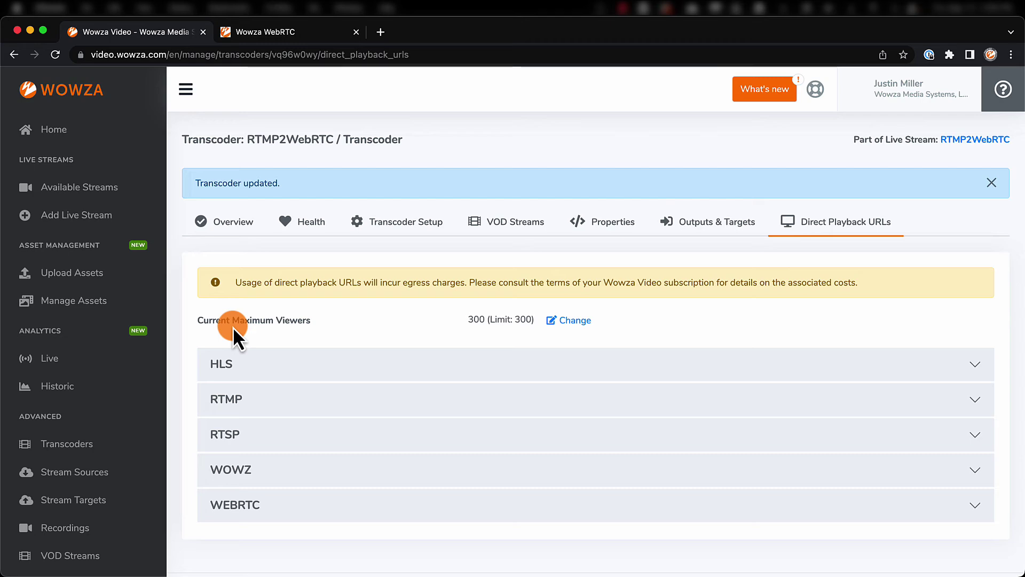
Expand the WEBRTC playback URLs and select the source URL
click(271, 511)
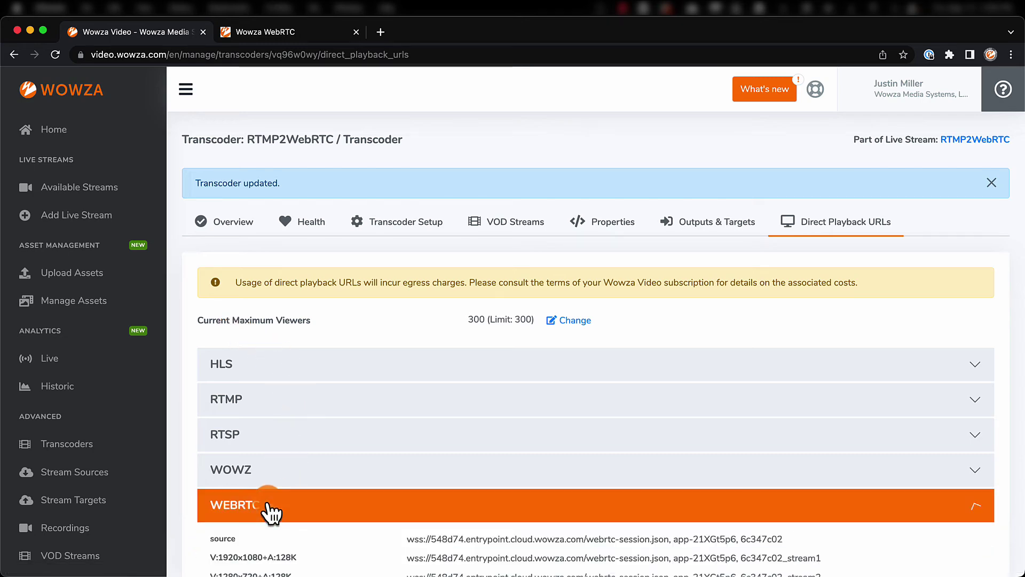
scroll(269, 501, down, 4)
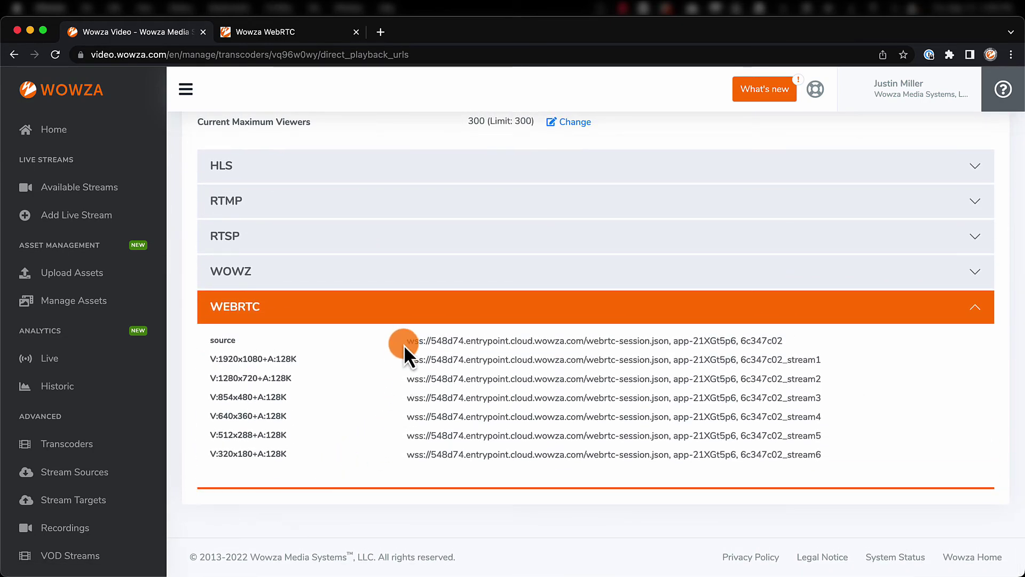
drag(405, 342, 802, 349)
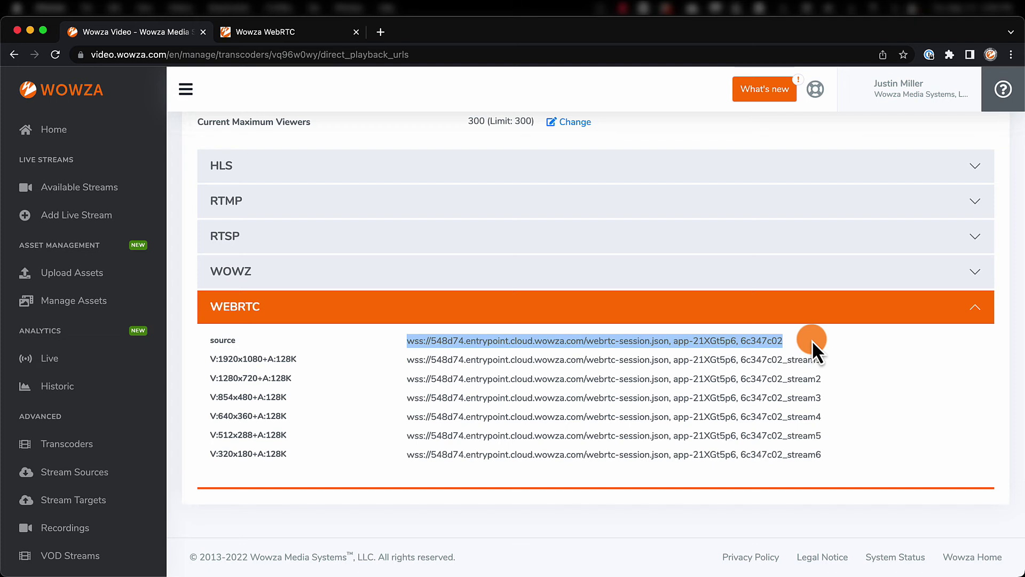
Start the RTMP2WebRTC live stream in Wowza and confirm it
click(109, 188)
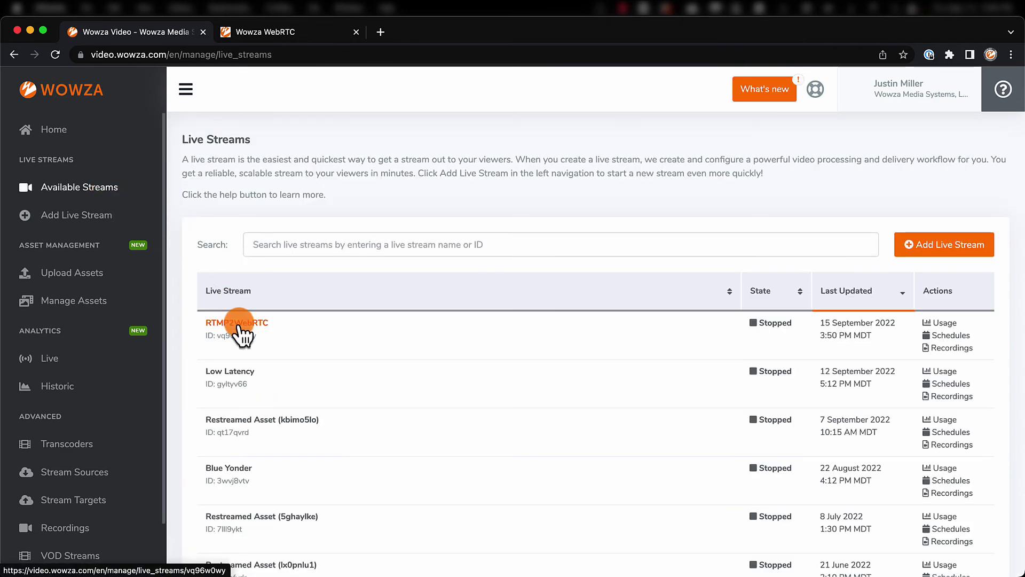
click(239, 327)
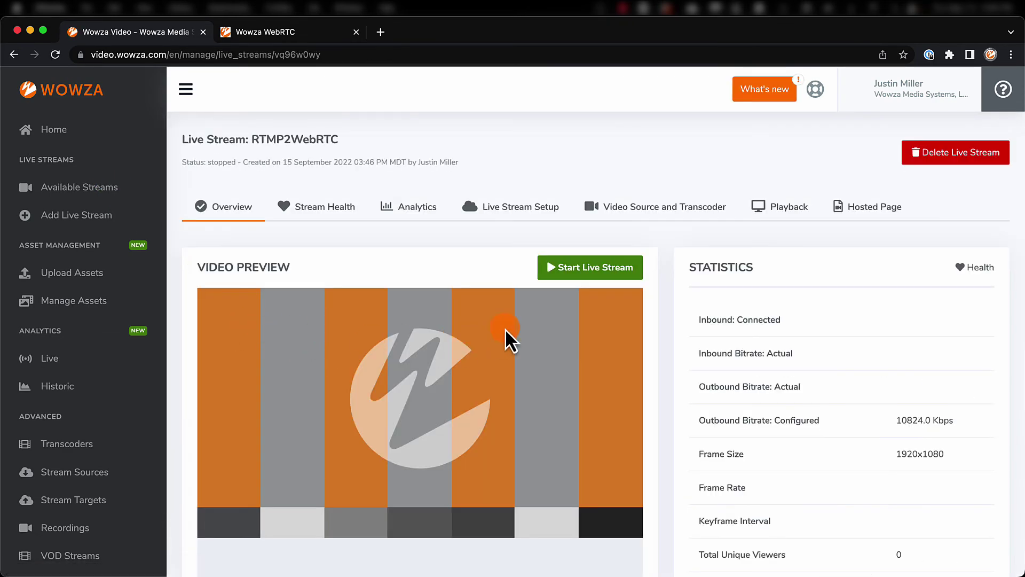
click(577, 269)
click(585, 225)
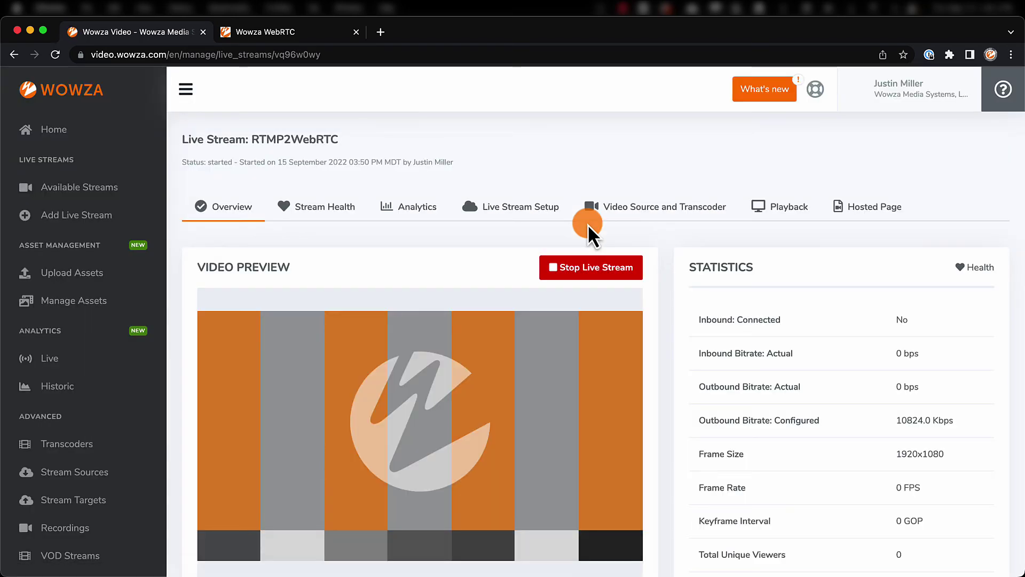
Start streaming from OBS and return to the Wowza live stream page
key(super+Tab)
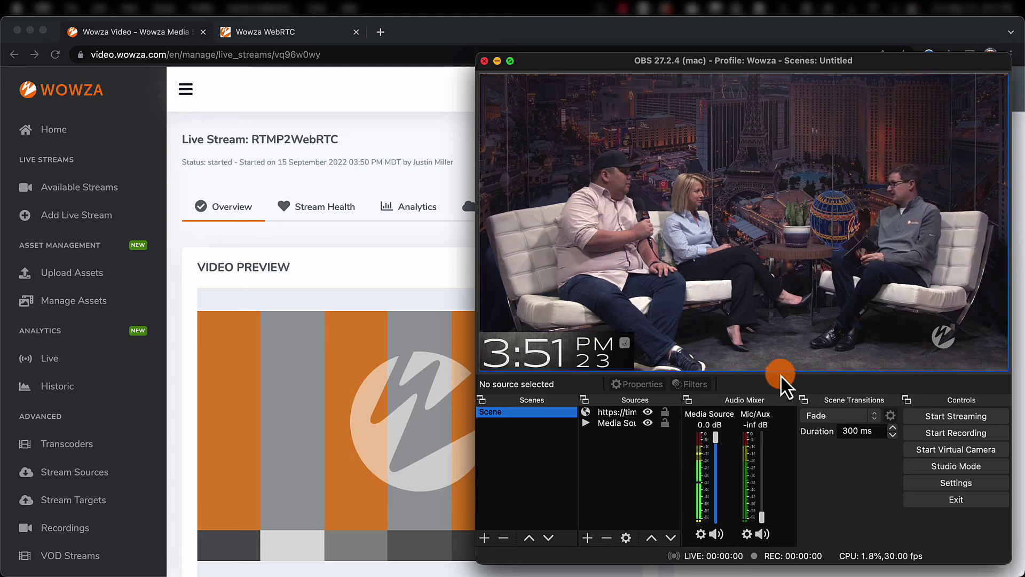
click(923, 416)
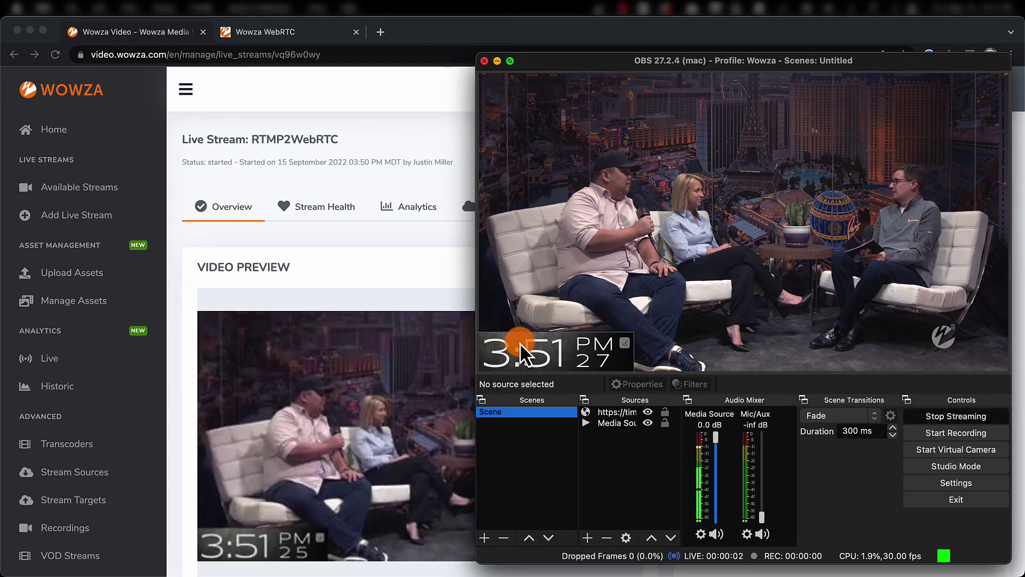
click(389, 260)
Play and unmute the stream in the WebRTC player, then bring OBS forward to compare
click(275, 32)
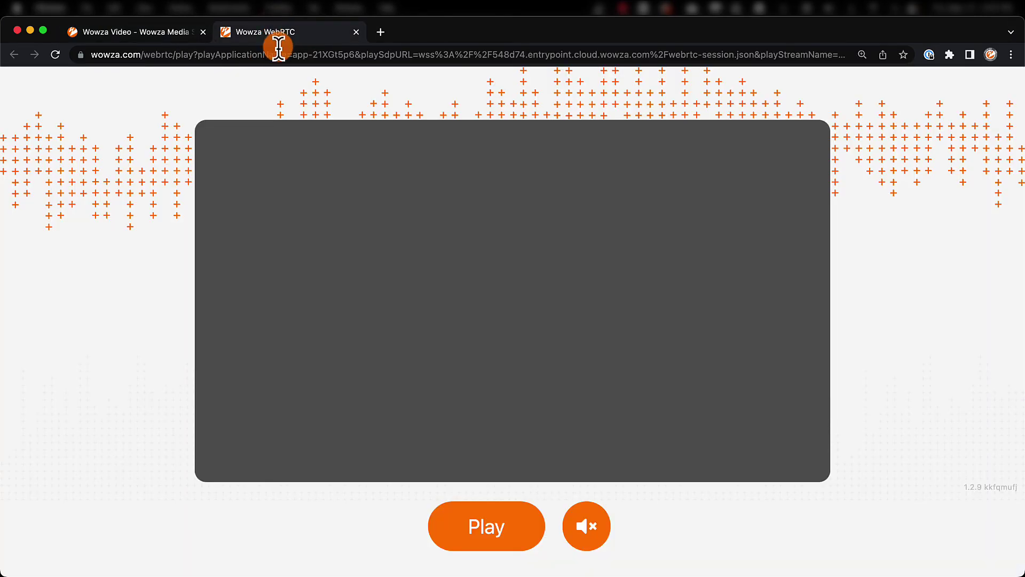
click(492, 528)
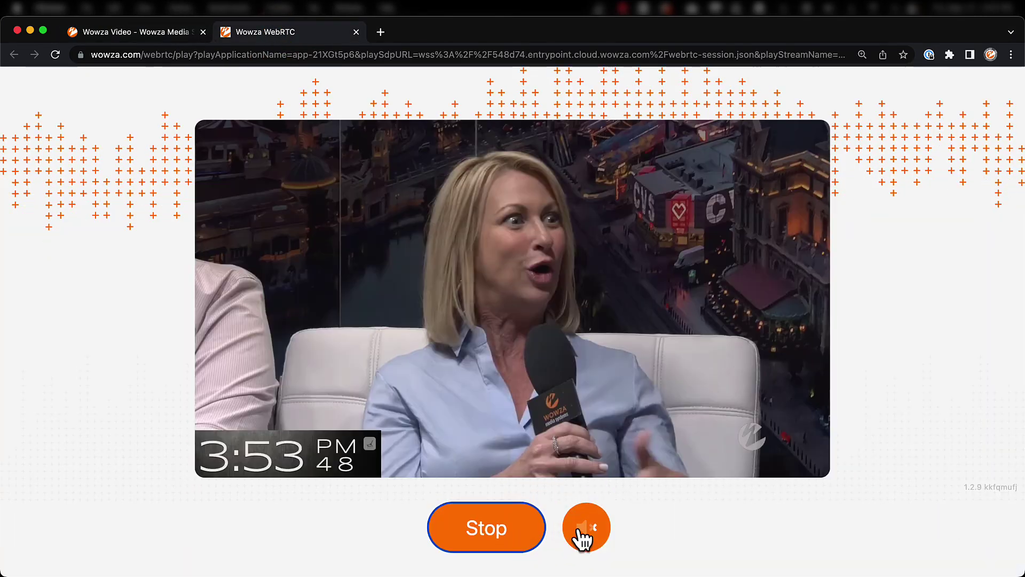
click(582, 529)
key(super+Tab)
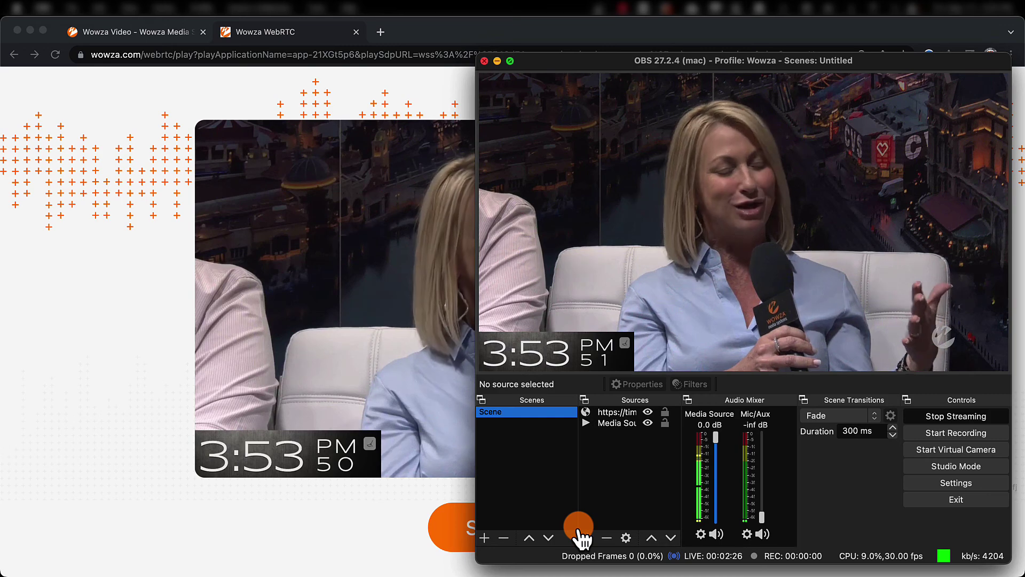